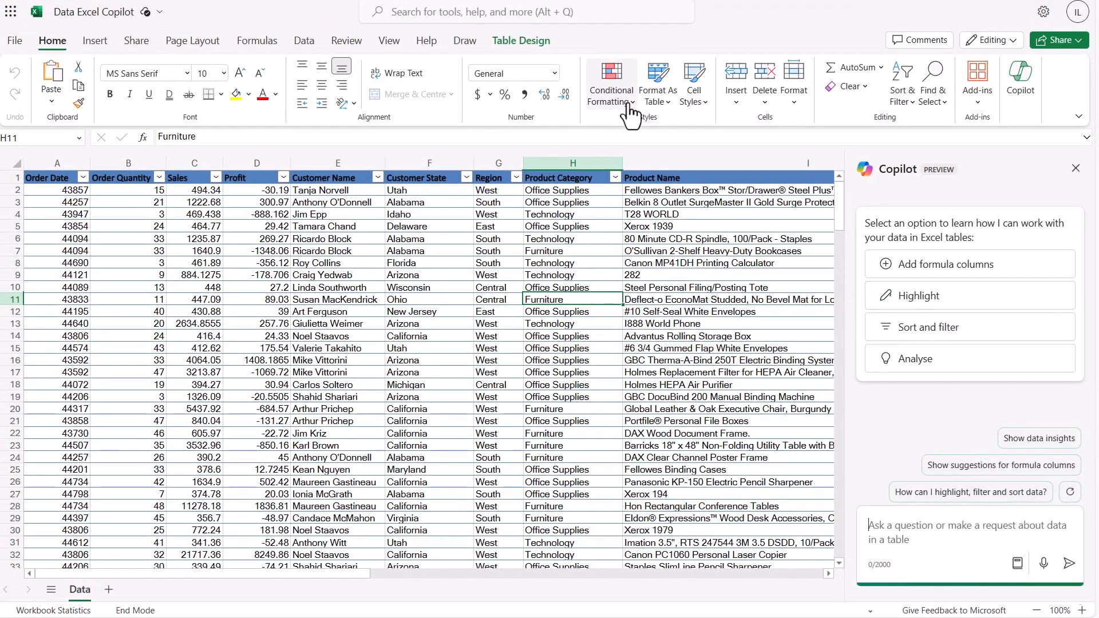
click(631, 104)
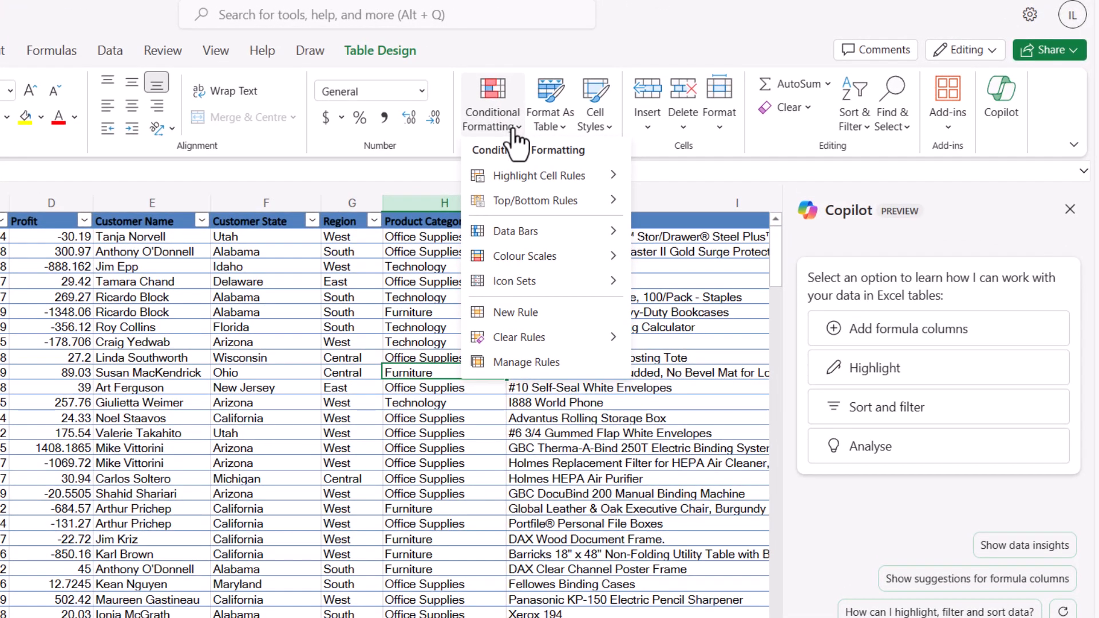
mouse_move(525, 168)
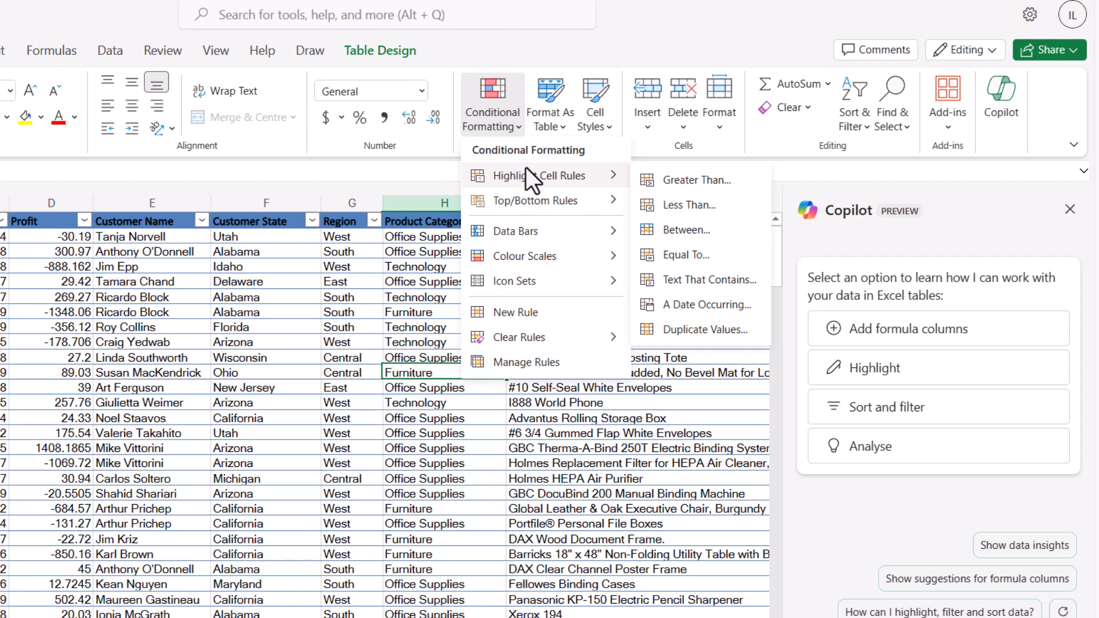
mouse_move(539, 193)
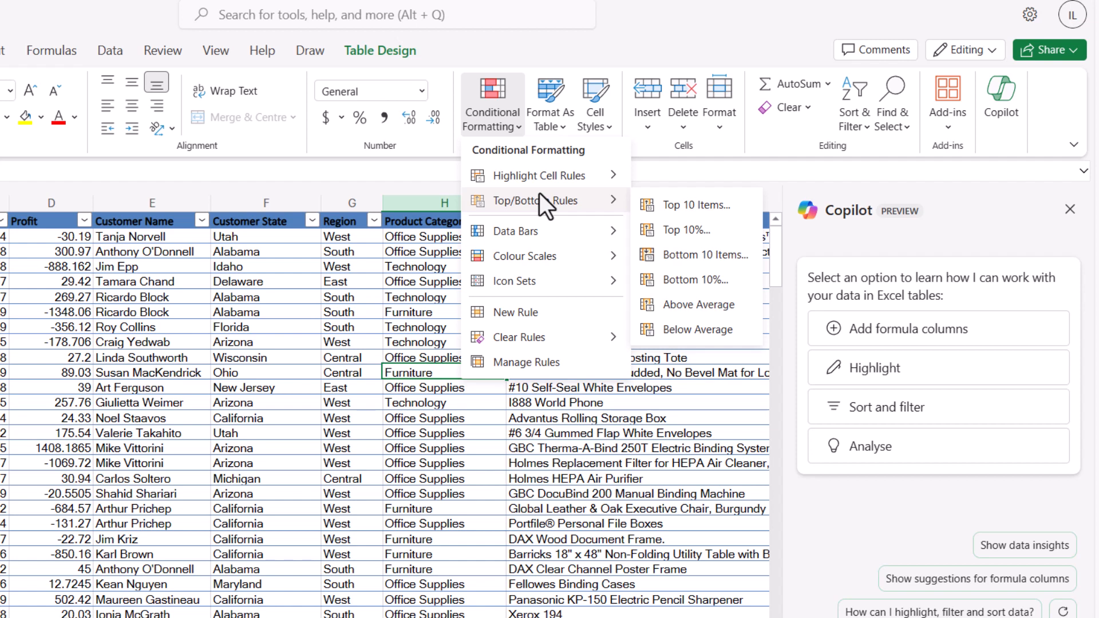
mouse_move(557, 225)
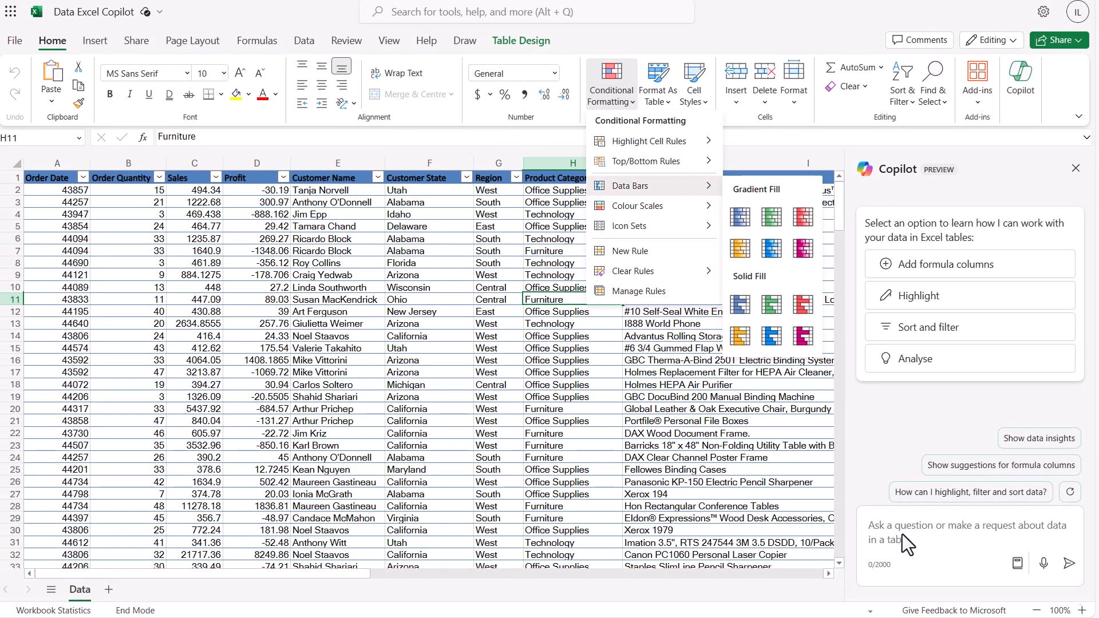
click(903, 534)
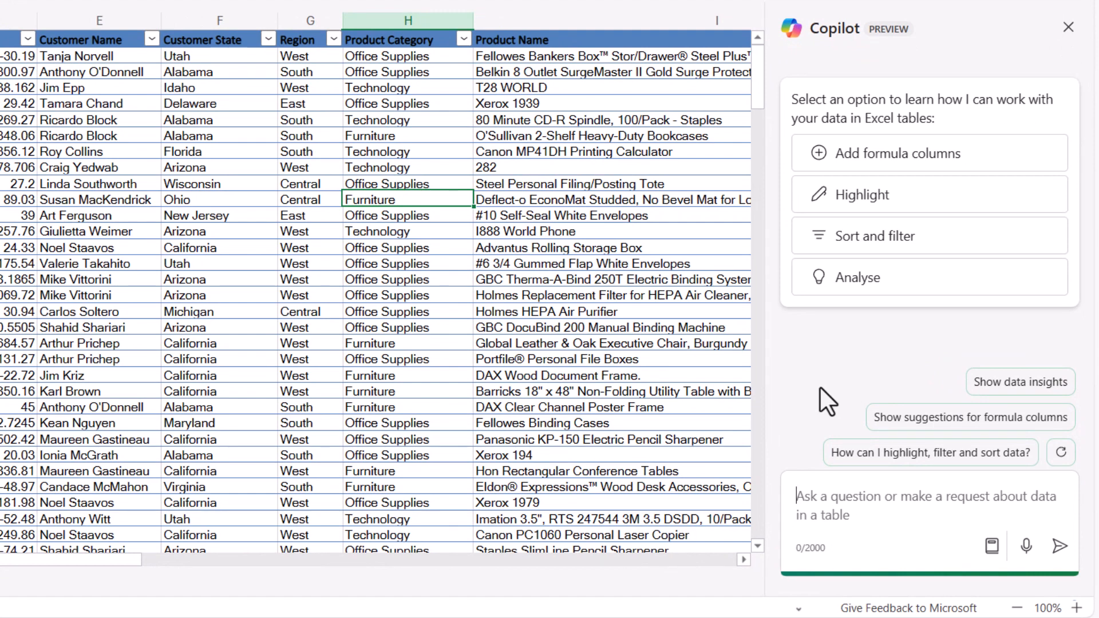
click(286, 230)
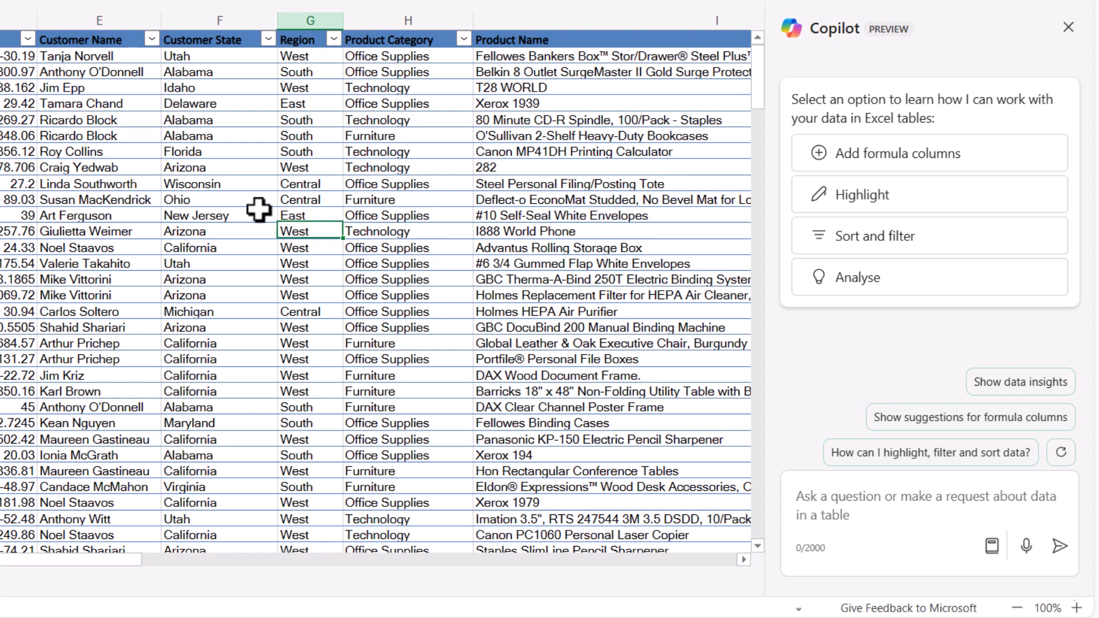
drag(108, 118, 110, 106)
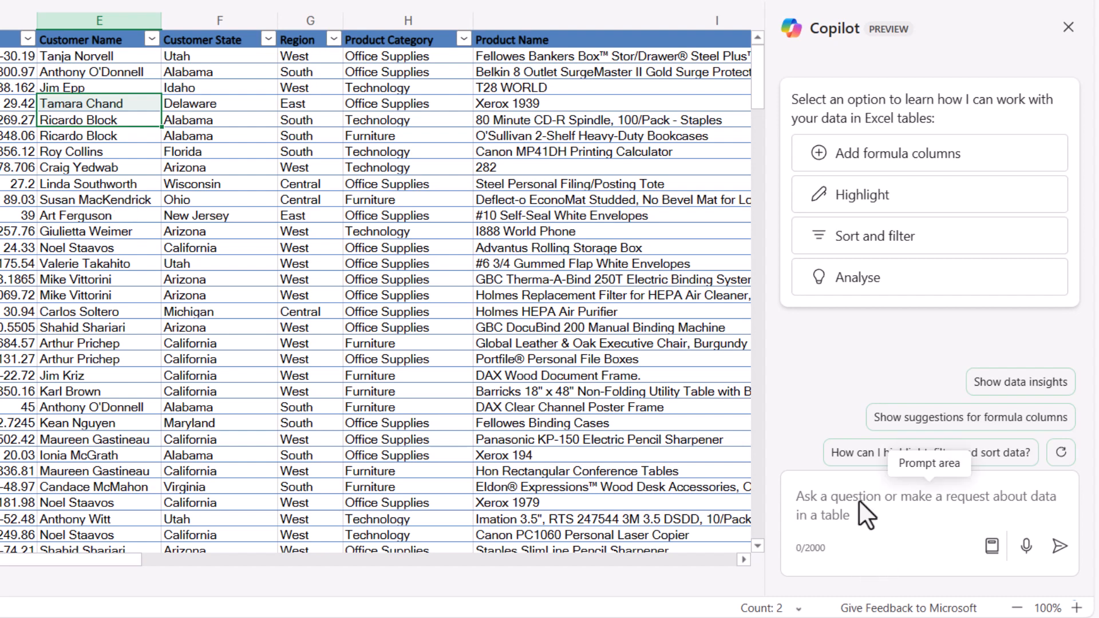
- Ask Copilot to "Highlight Customer Names that begin with M in blue"
click(943, 549)
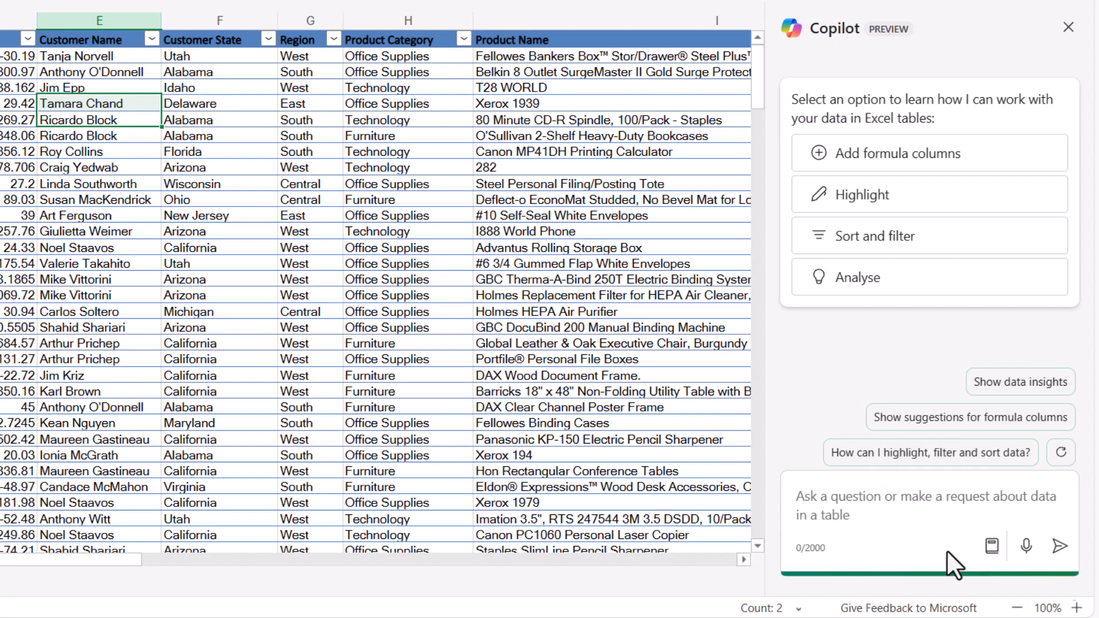
text(Highlight )
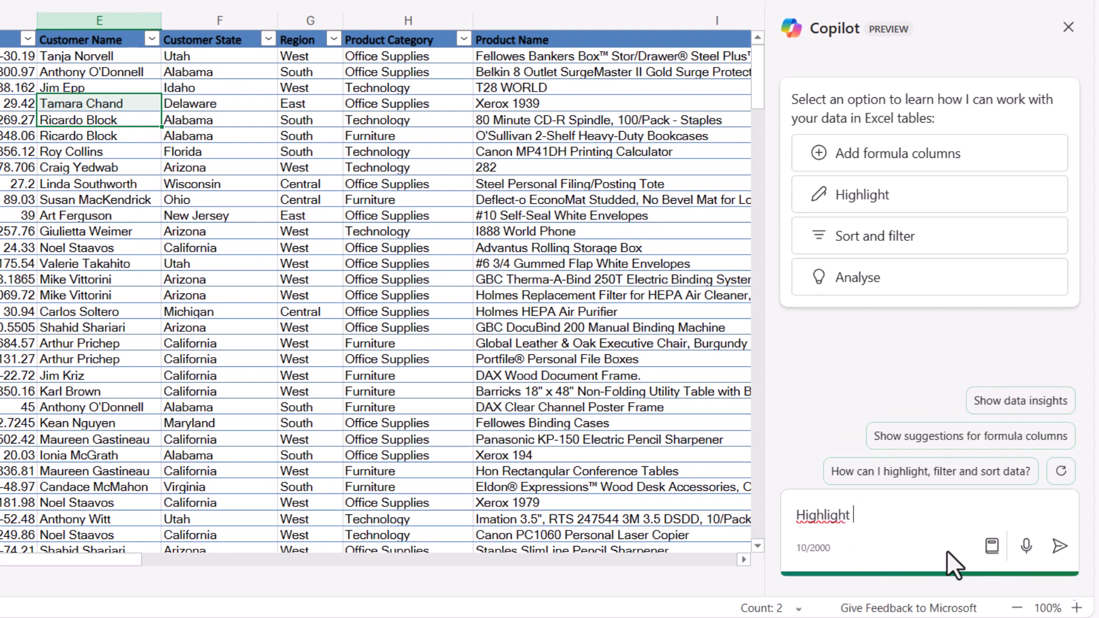
text(Customer Names)
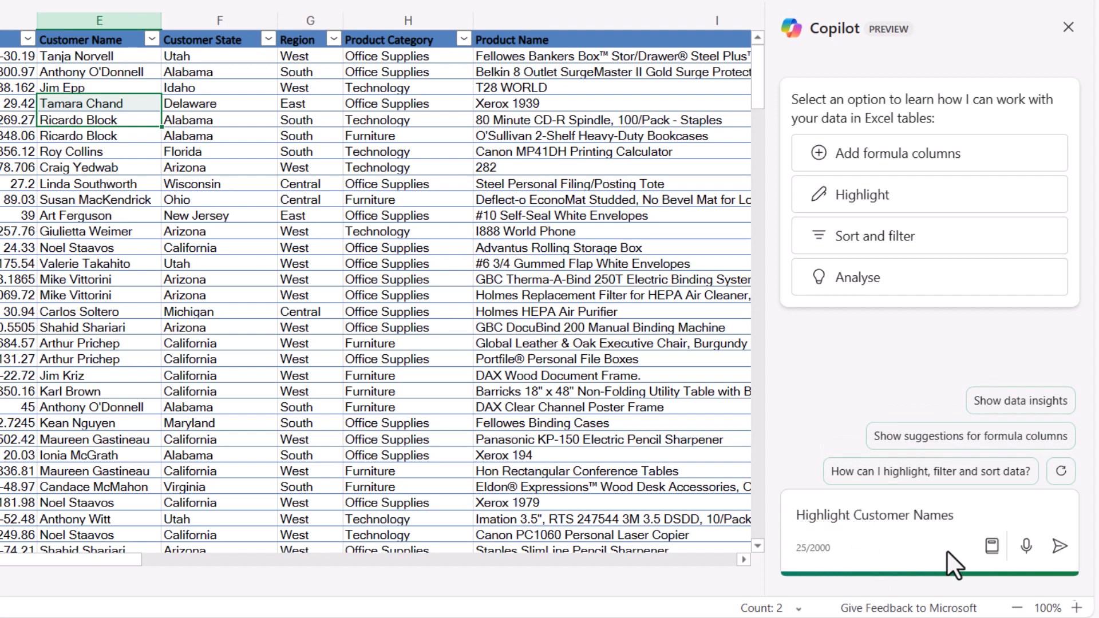
text( that begin with M)
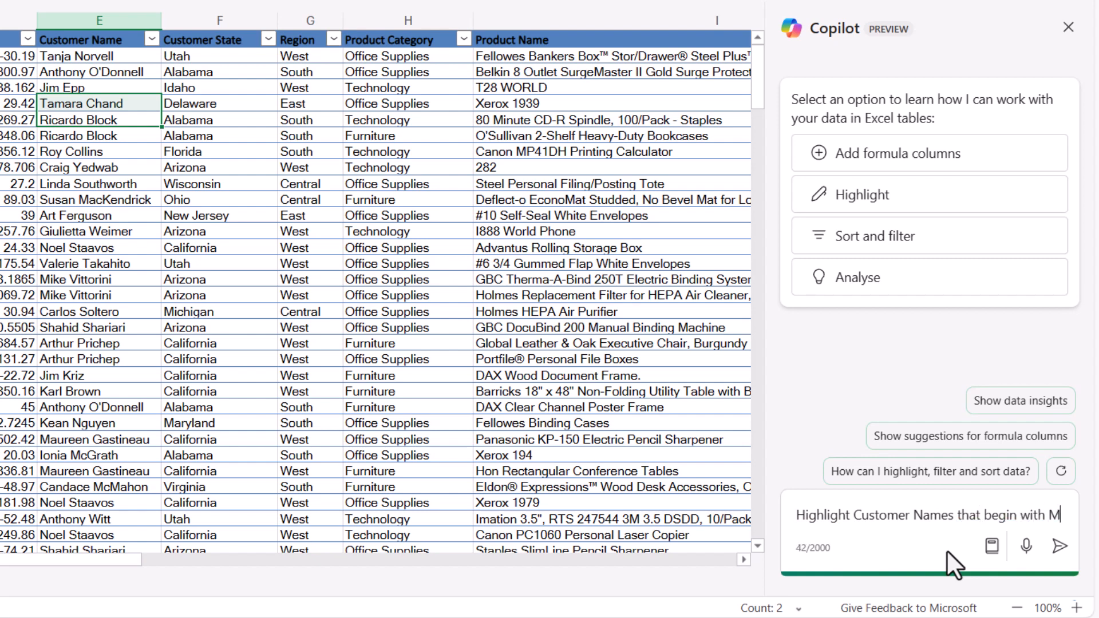
text( in blue)
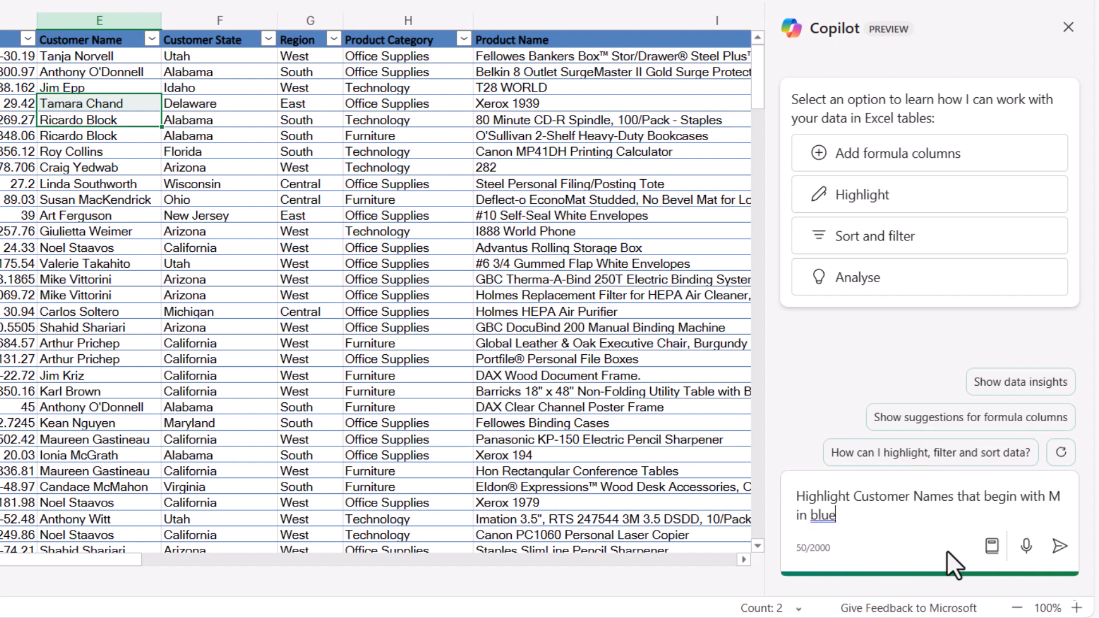
click(1060, 546)
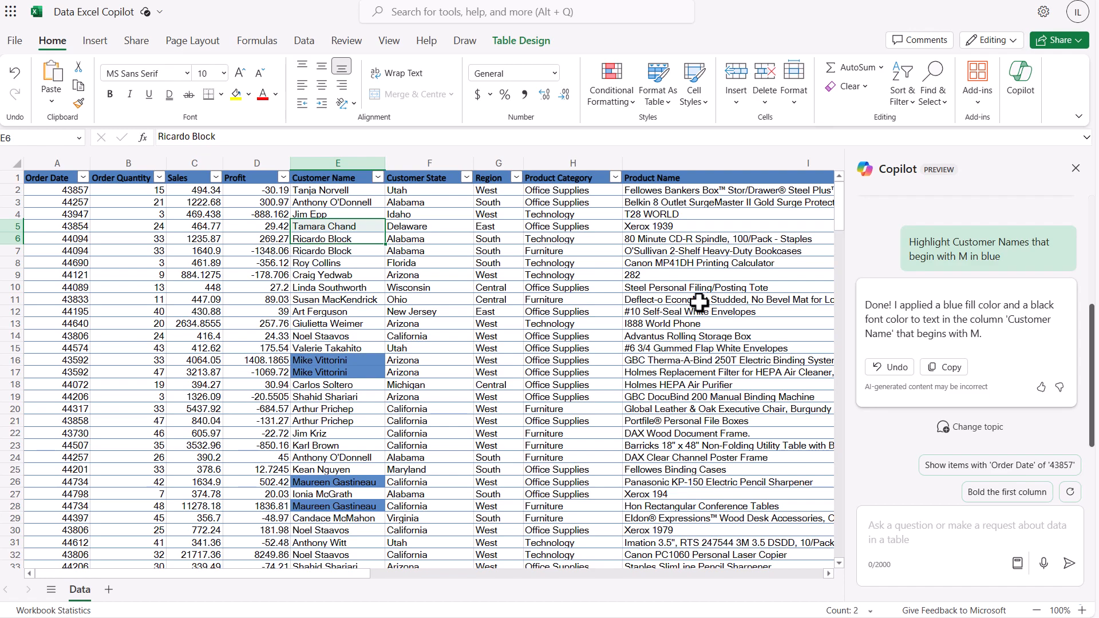
- Ask Copilot to "Highlight all Product Names that contain Xerox in yellow"
click(884, 539)
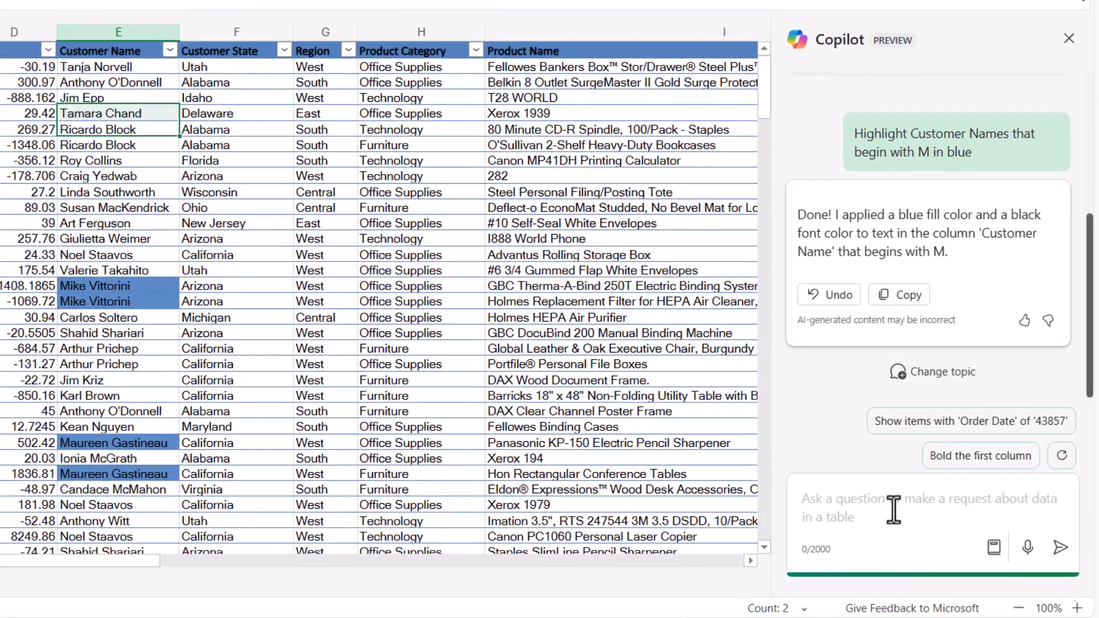
text(Highlight)
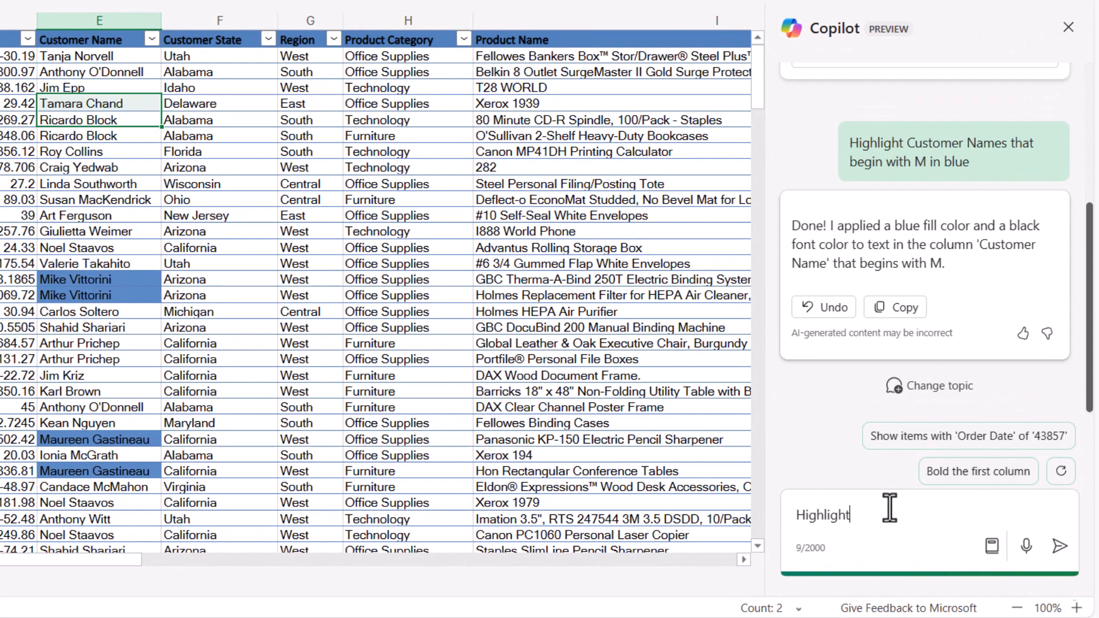
text( all Product Names tyhat)
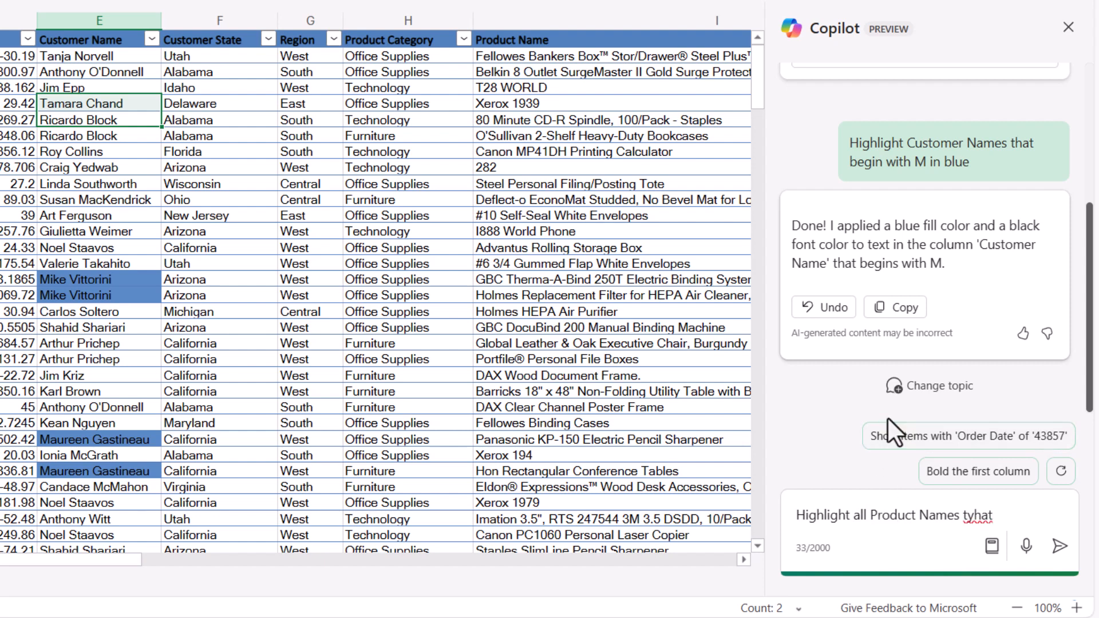
key(BackSpace)
key(BackSpace)
key(BackSpace)
key(BackSpace)
text(hat contain )
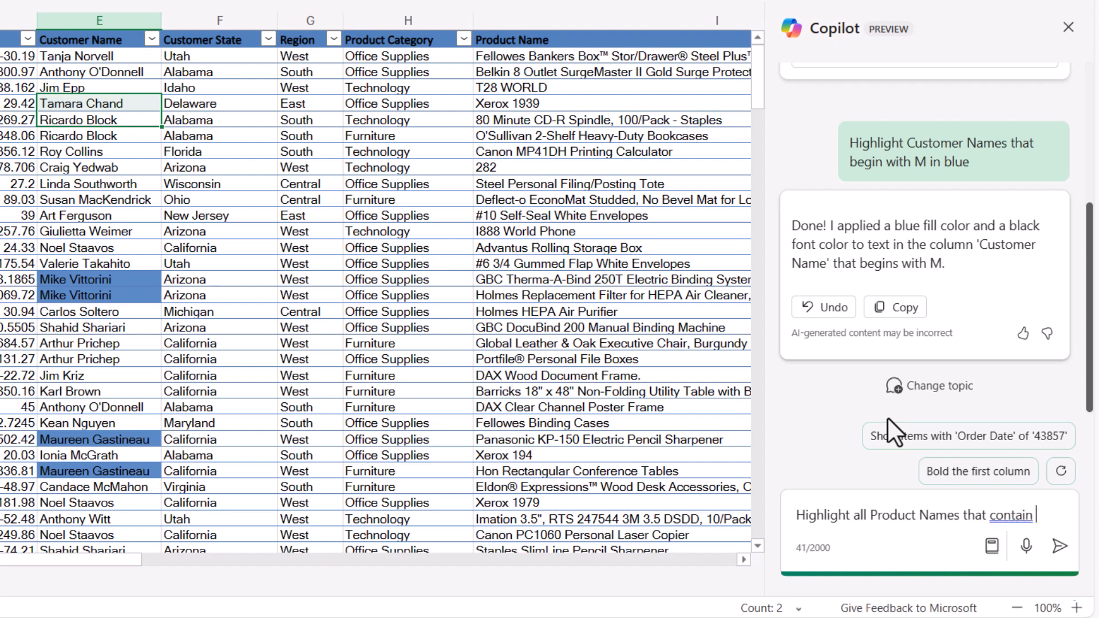
text(Xerox in yelloe)
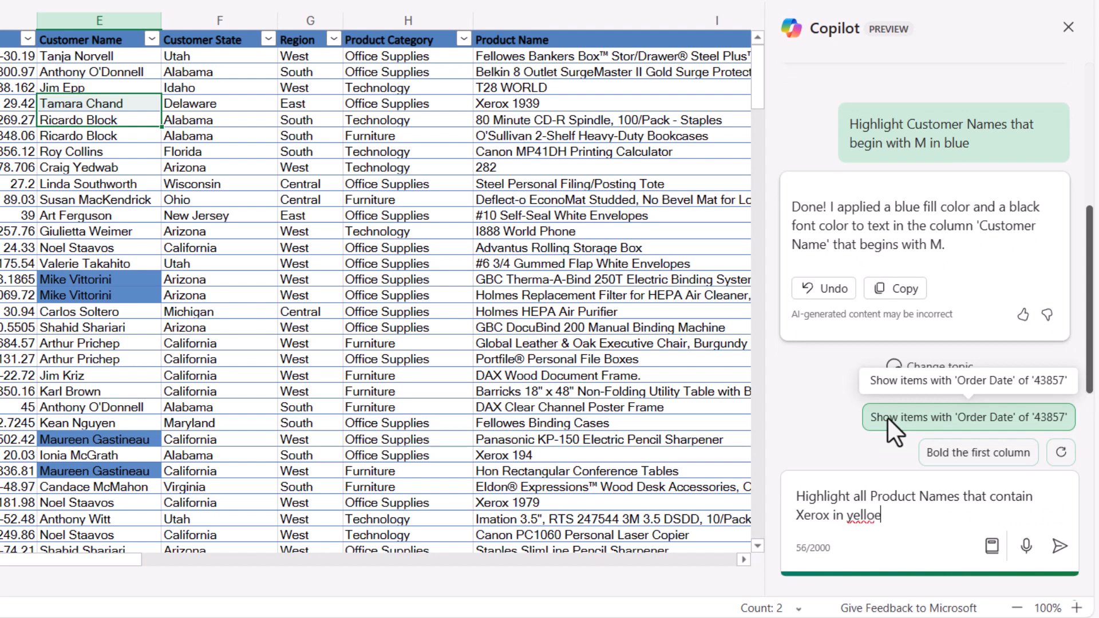
key(BackSpace)
text(w)
click(1060, 546)
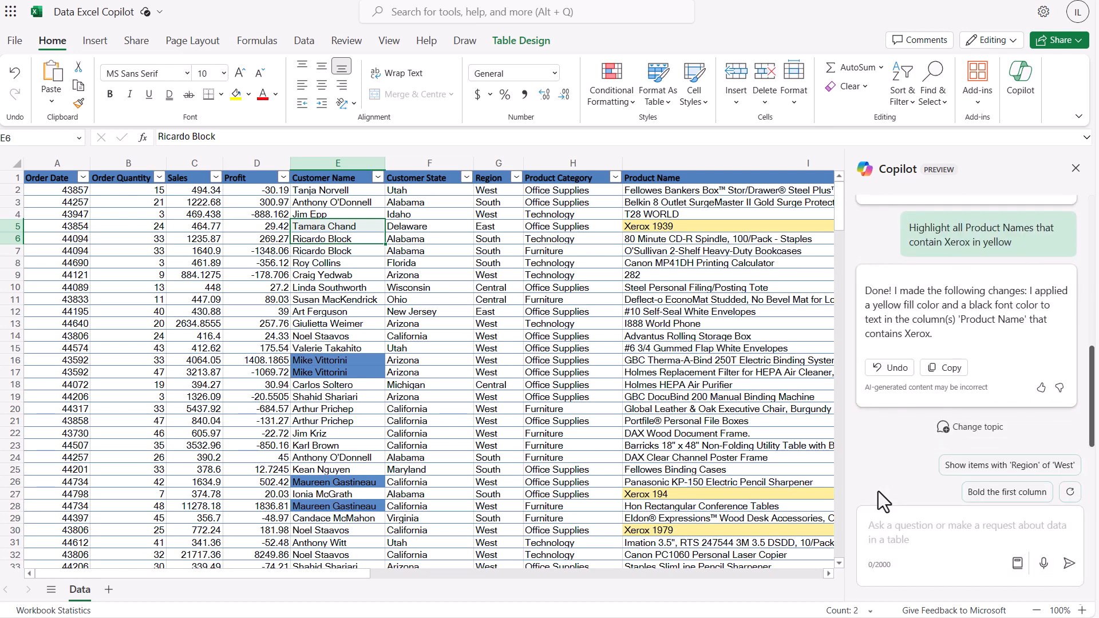
- Ask Copilot to "Highlight all Sales greater than 1000 in Green"
click(193, 276)
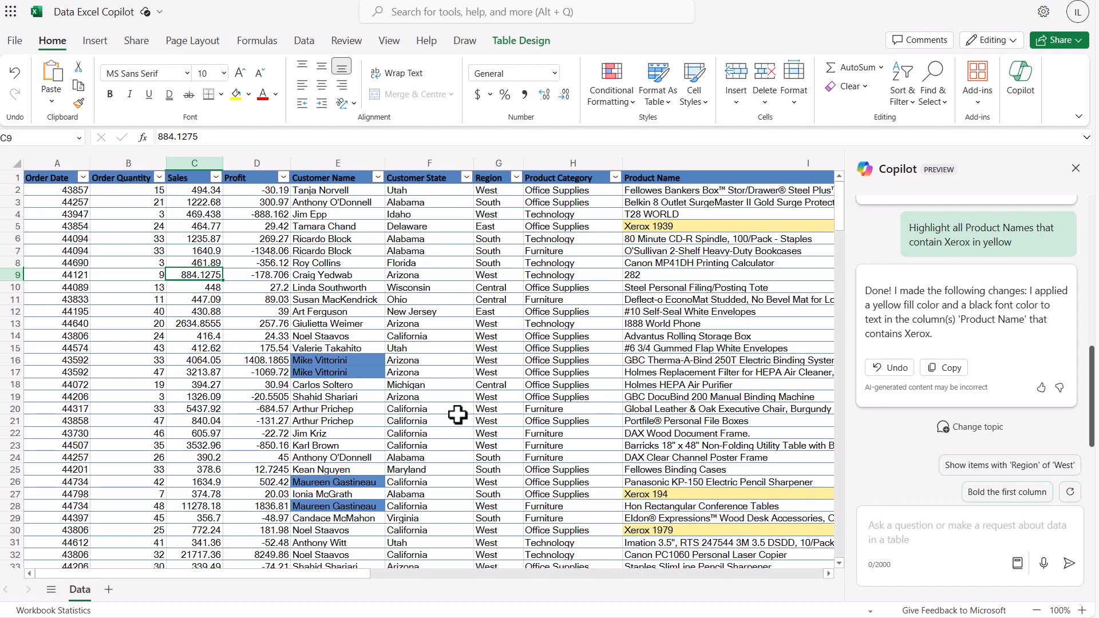
click(928, 531)
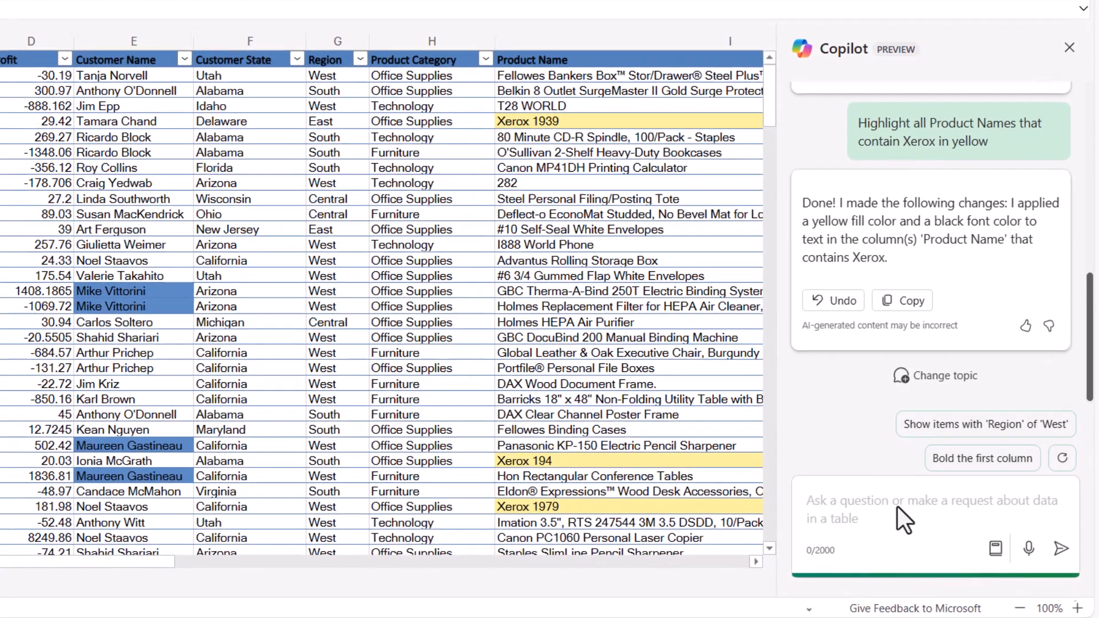
text(Highlig)
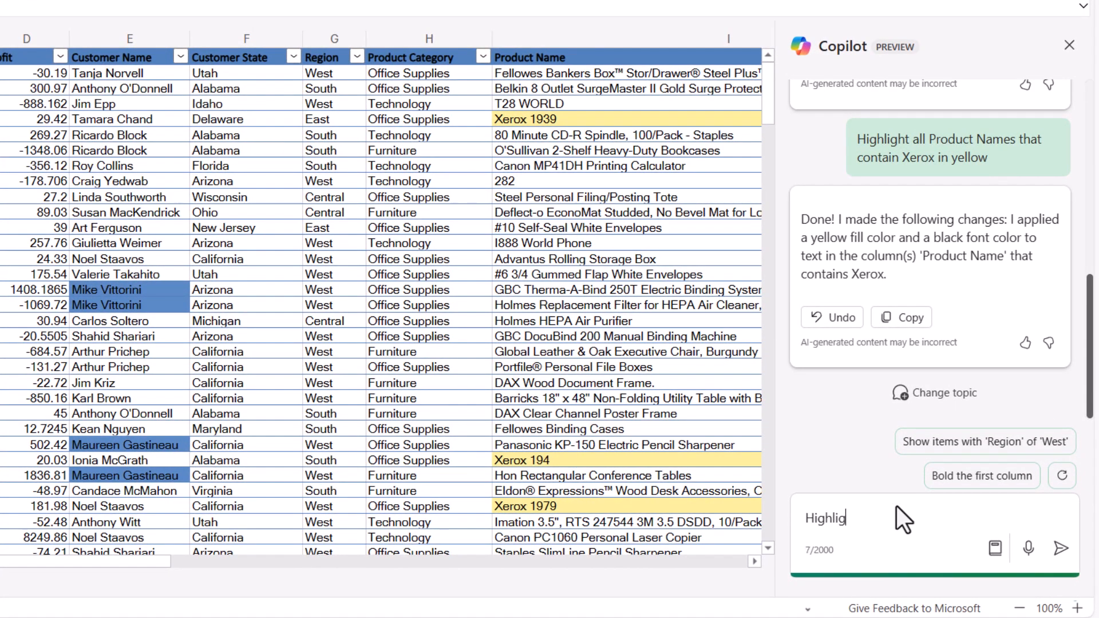
text(ht all Sales great)
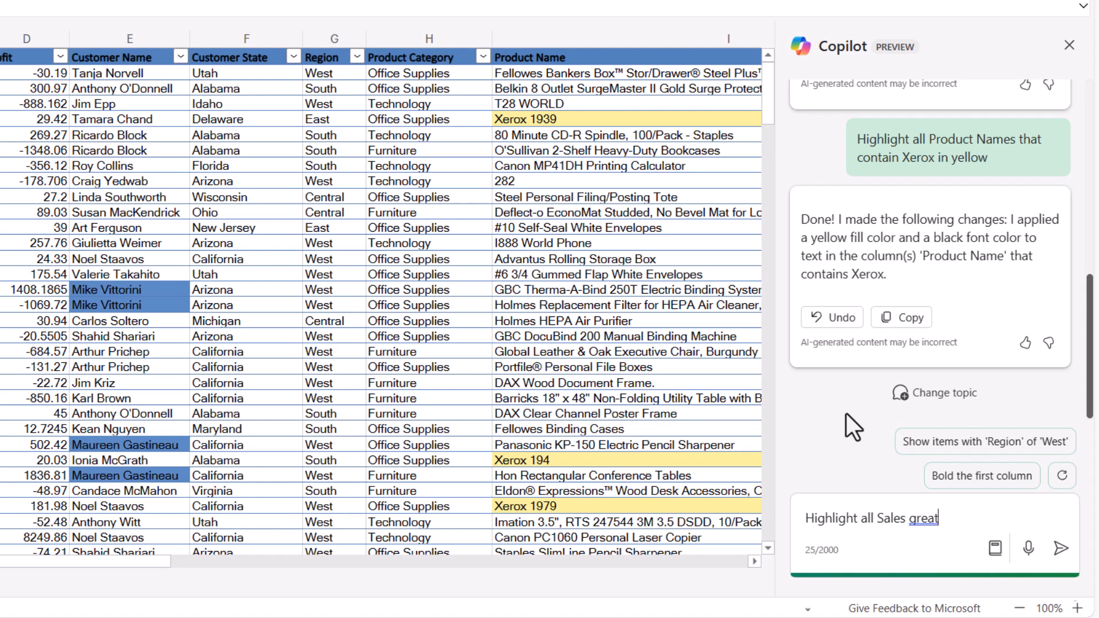
text(er than 1000 in Grenn)
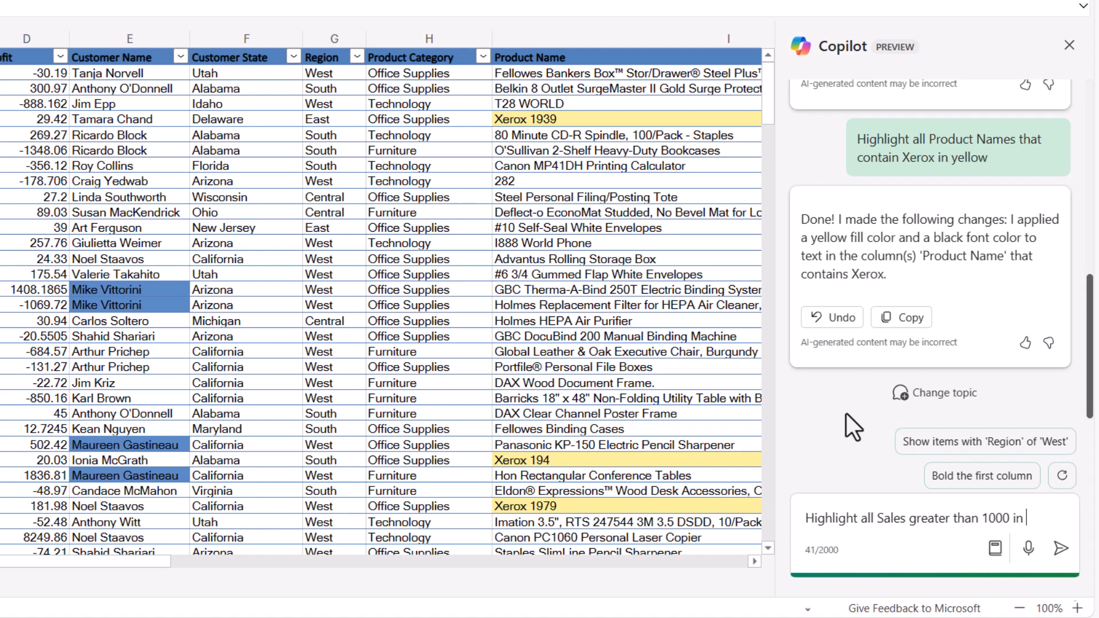
key(BackSpace)
key(BackSpace)
text(en)
click(1061, 548)
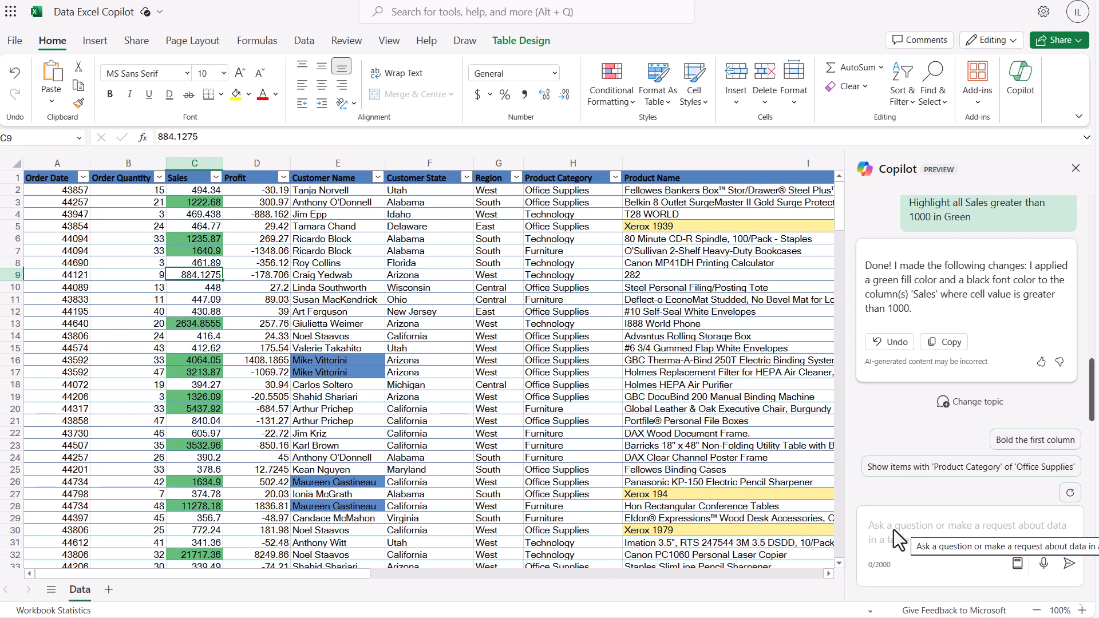
- Ask Copilot to "Clear highlighting from the entire sheet"
click(906, 523)
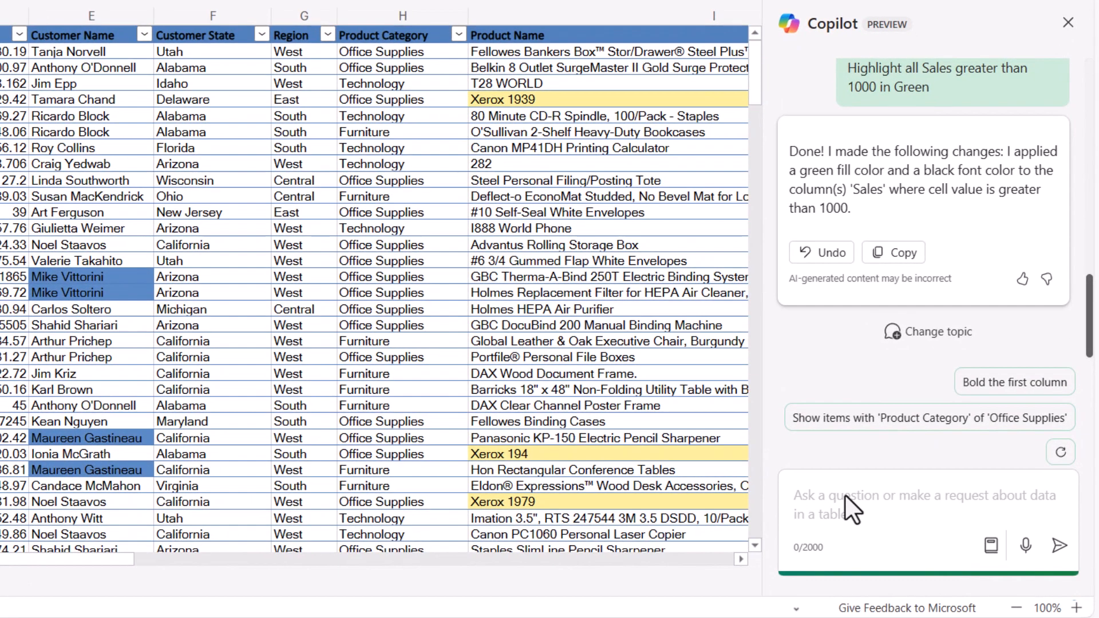
text(Clear )
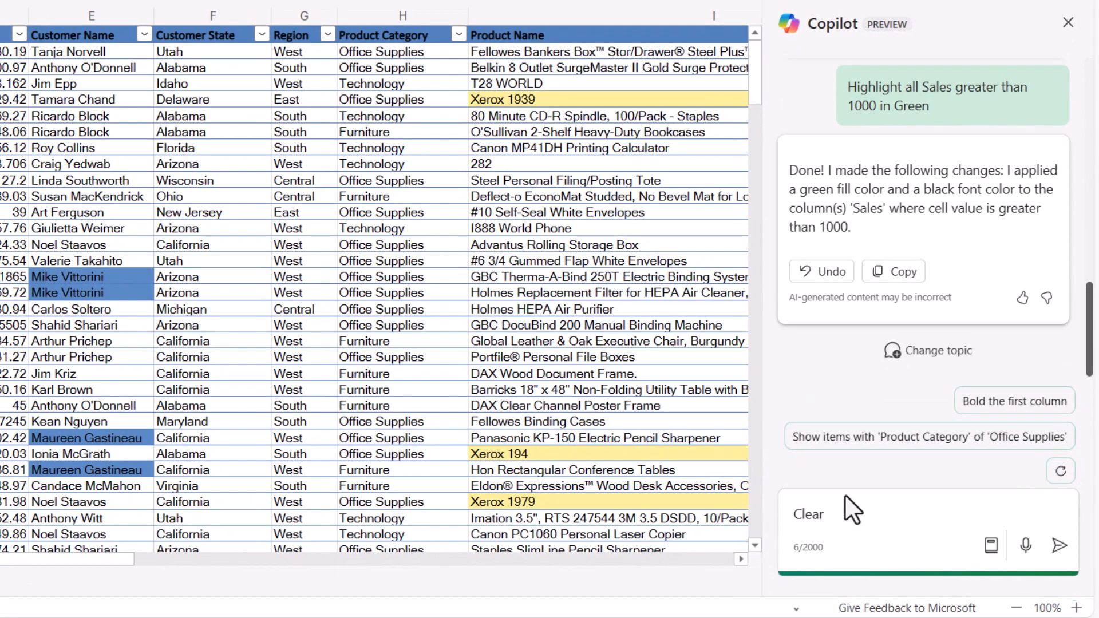
text(highlighting fr)
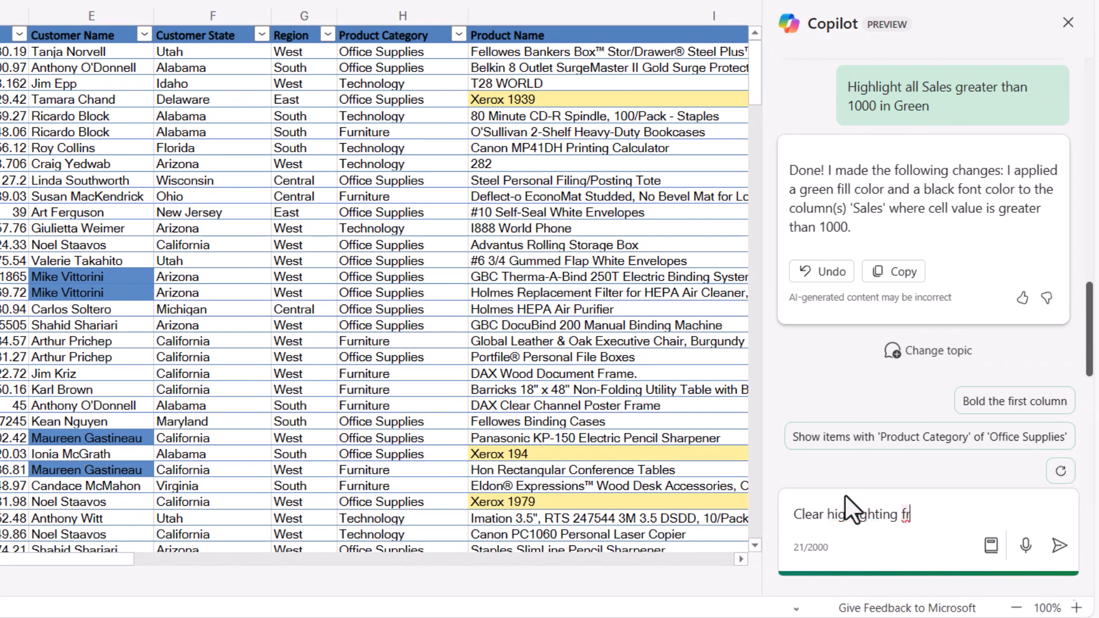
text(om the en)
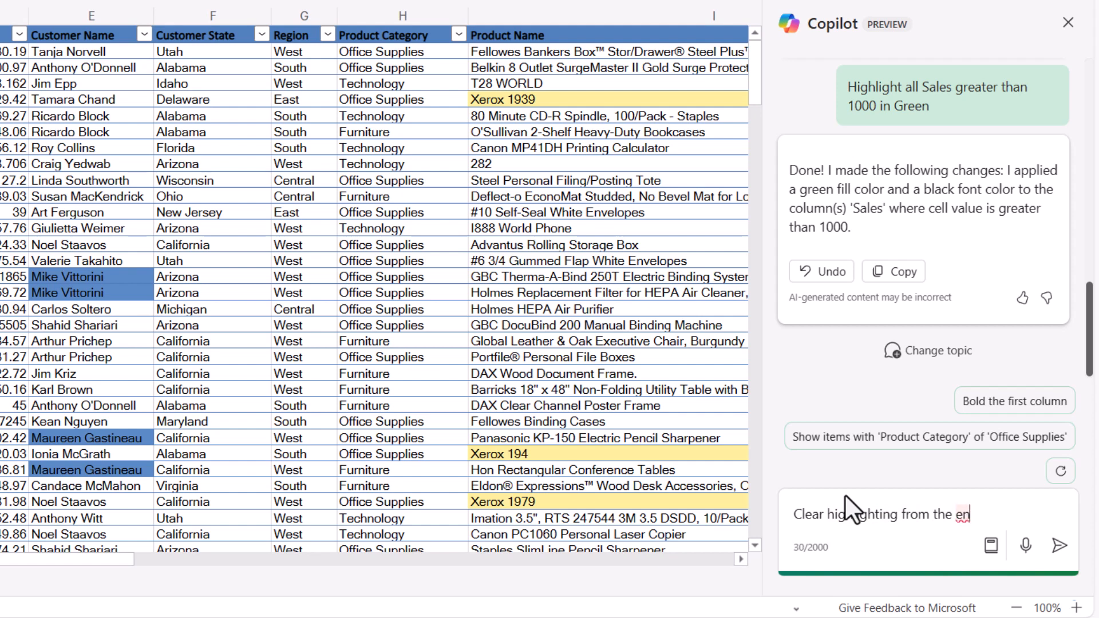
text(tire sheet)
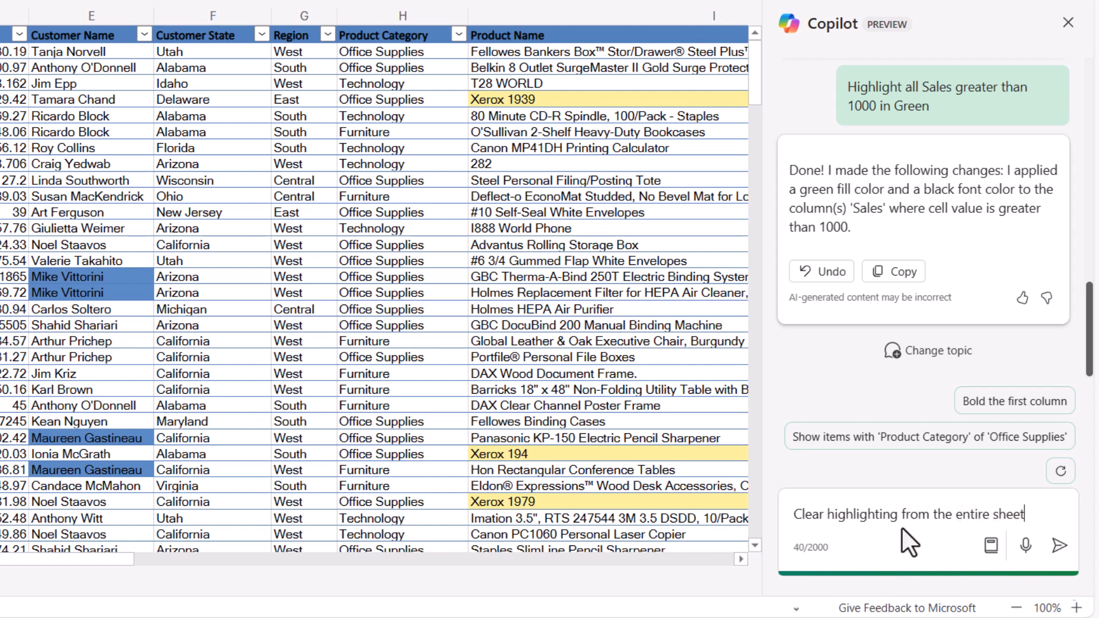
click(1059, 546)
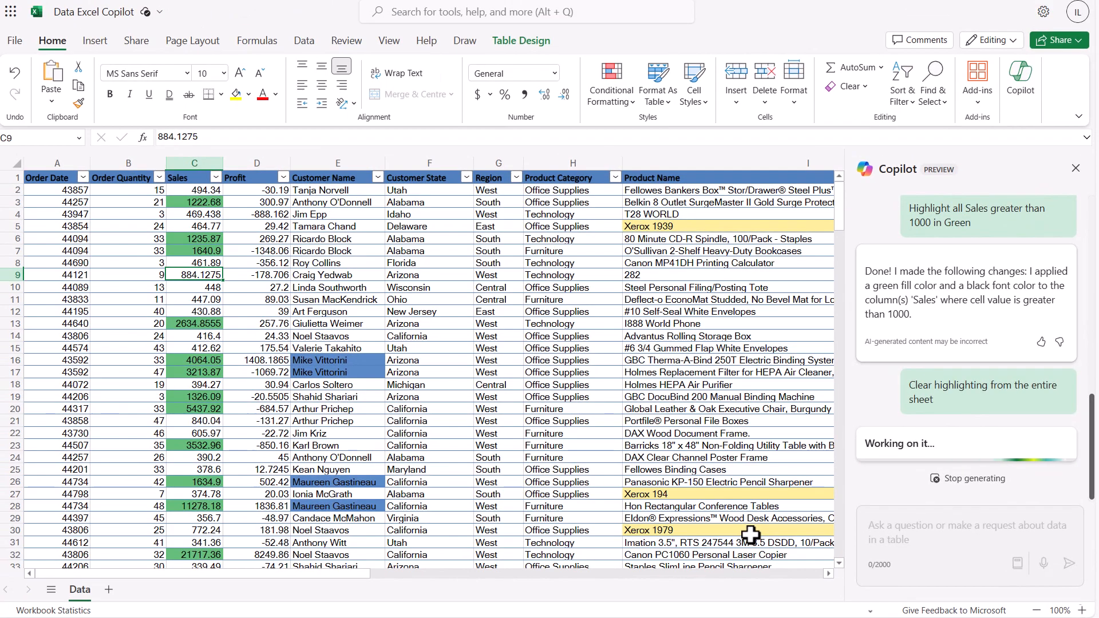
click(612, 92)
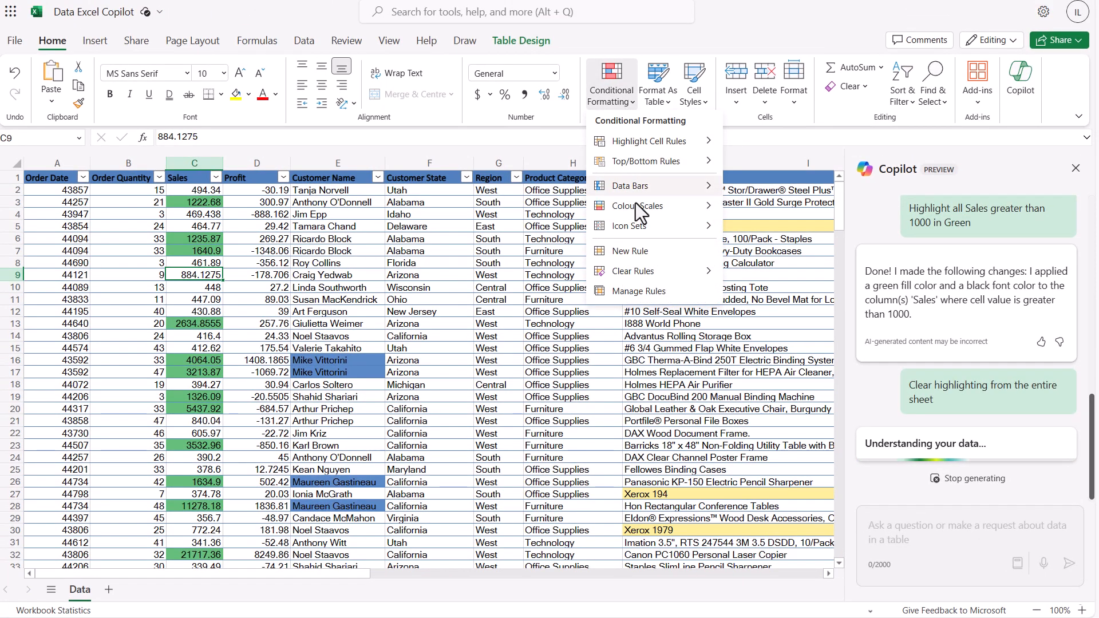
mouse_move(646, 274)
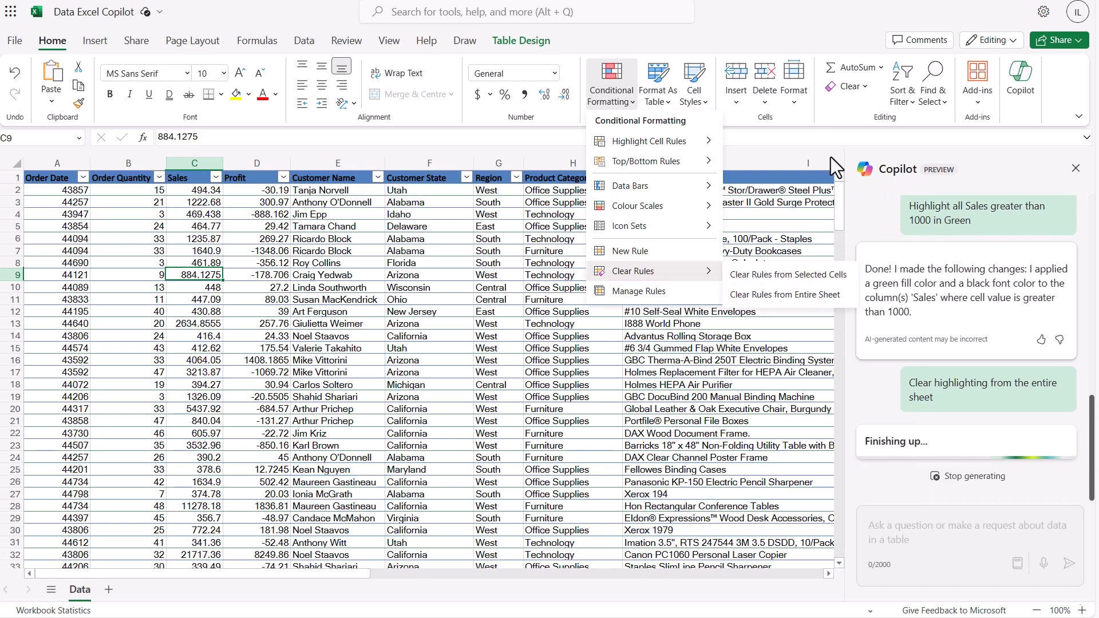
click(851, 157)
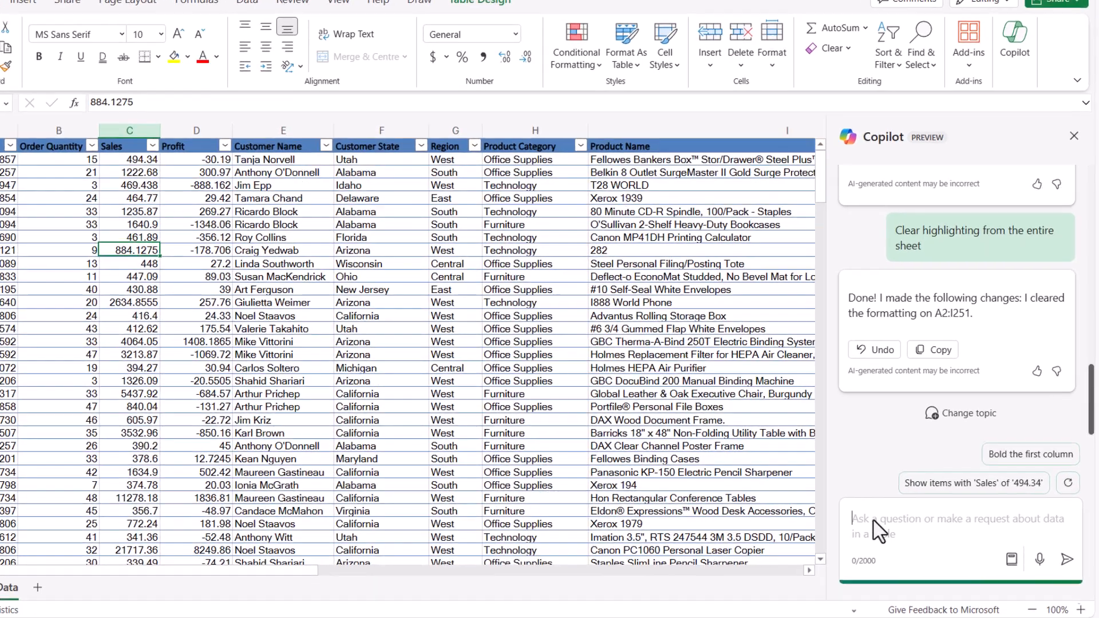
- Ask Copilot to "Highlight top 10 Sales in Green"
text(Hid)
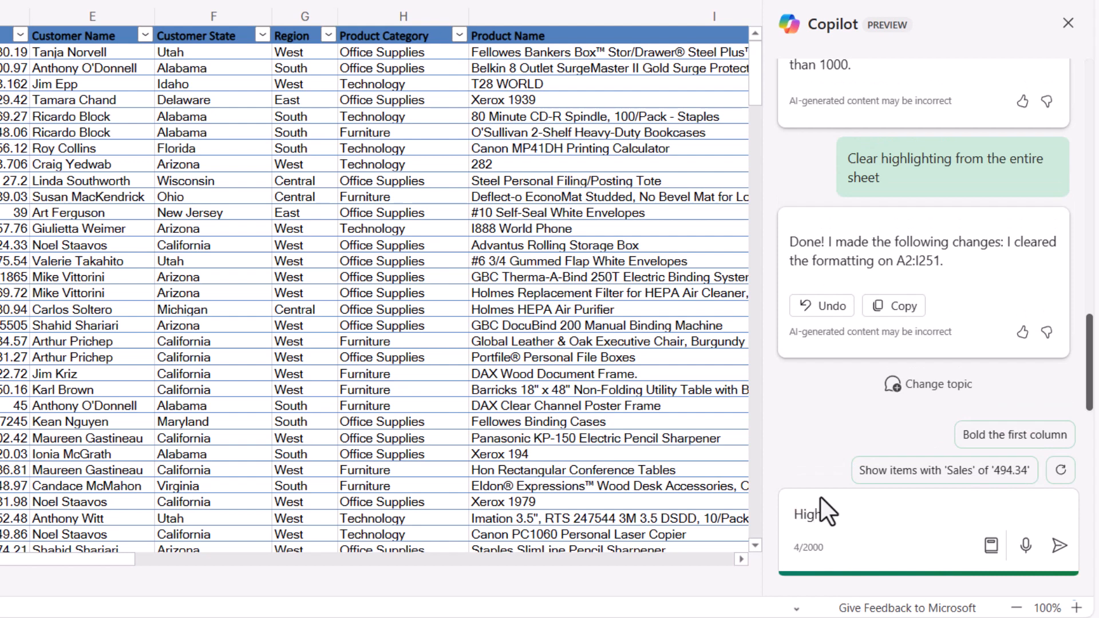
text(ghlight top 10 Sales)
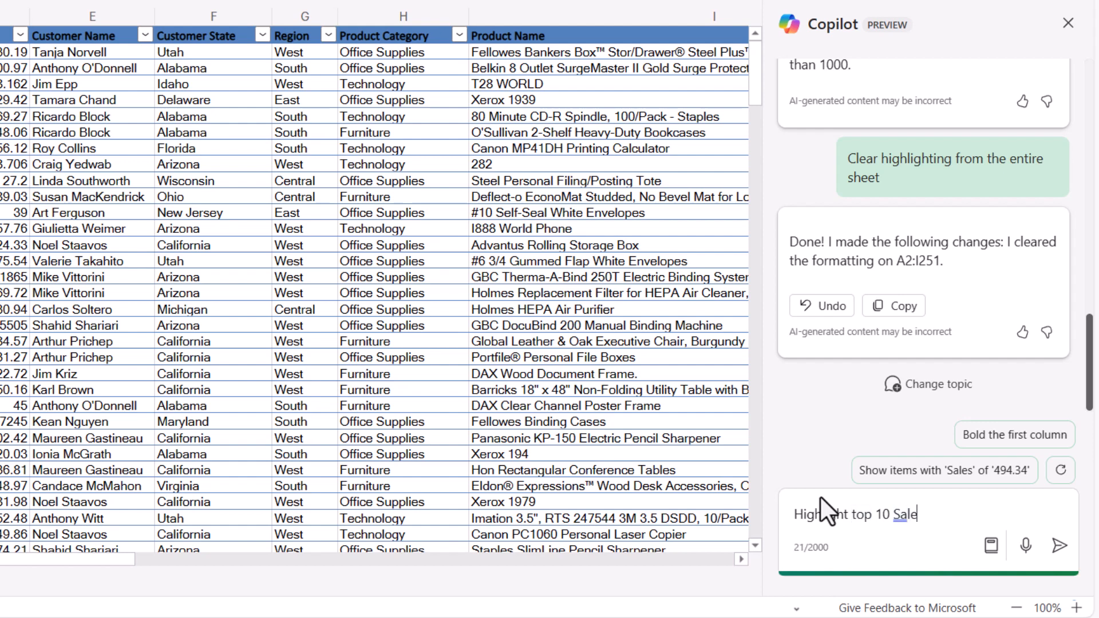
text( in Green)
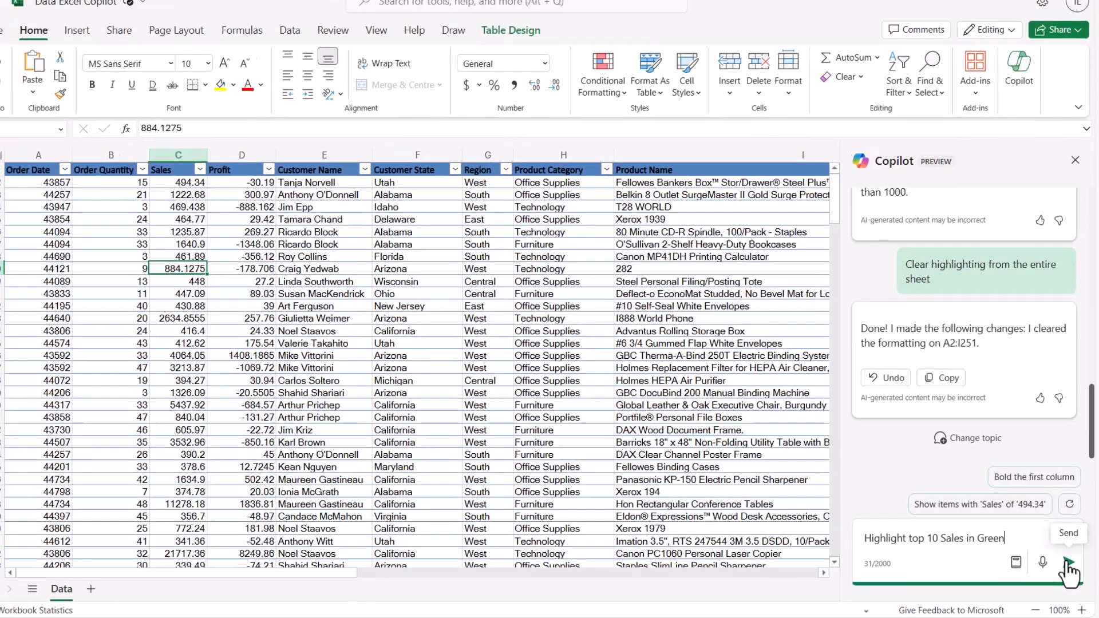
click(1059, 545)
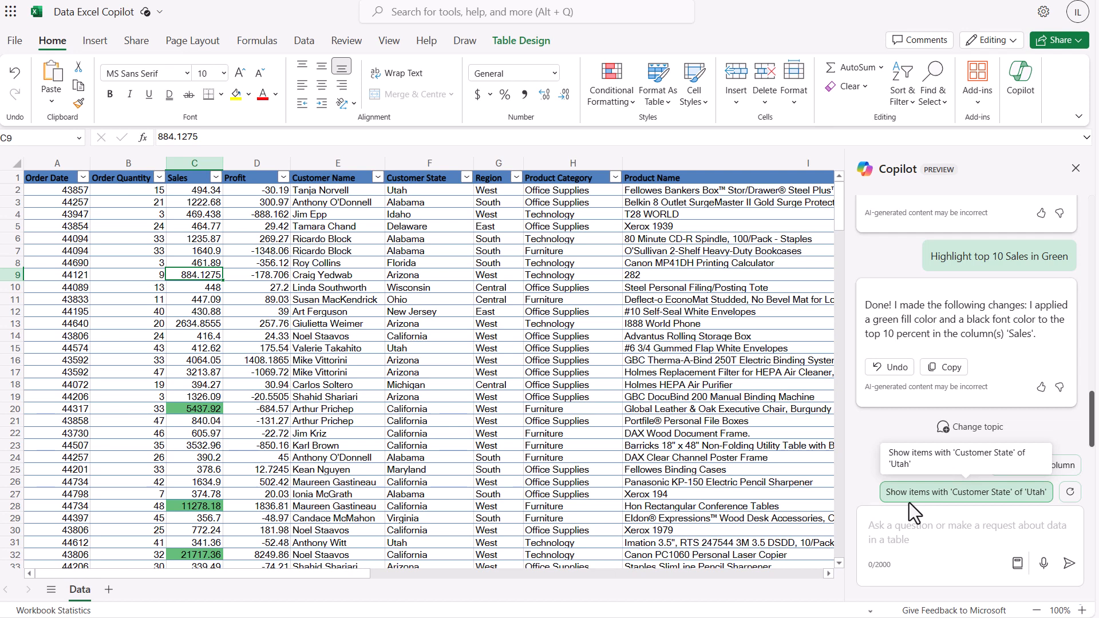
- Clear the conditional formatting rules from the entire sheet to remove the top 10 Sales highlighting
click(628, 90)
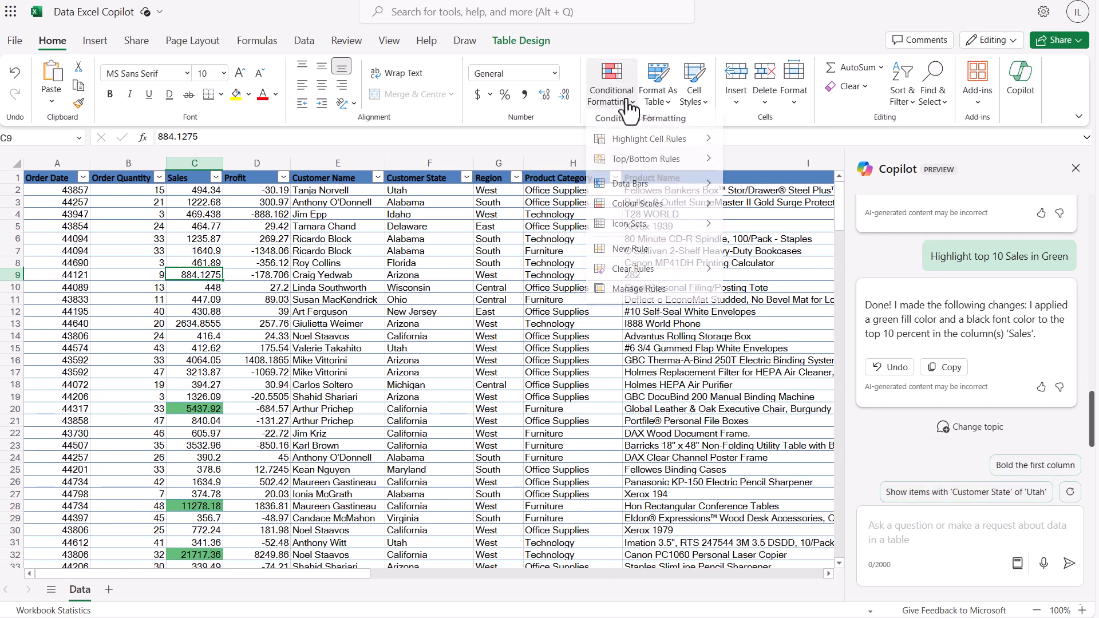
mouse_move(646, 266)
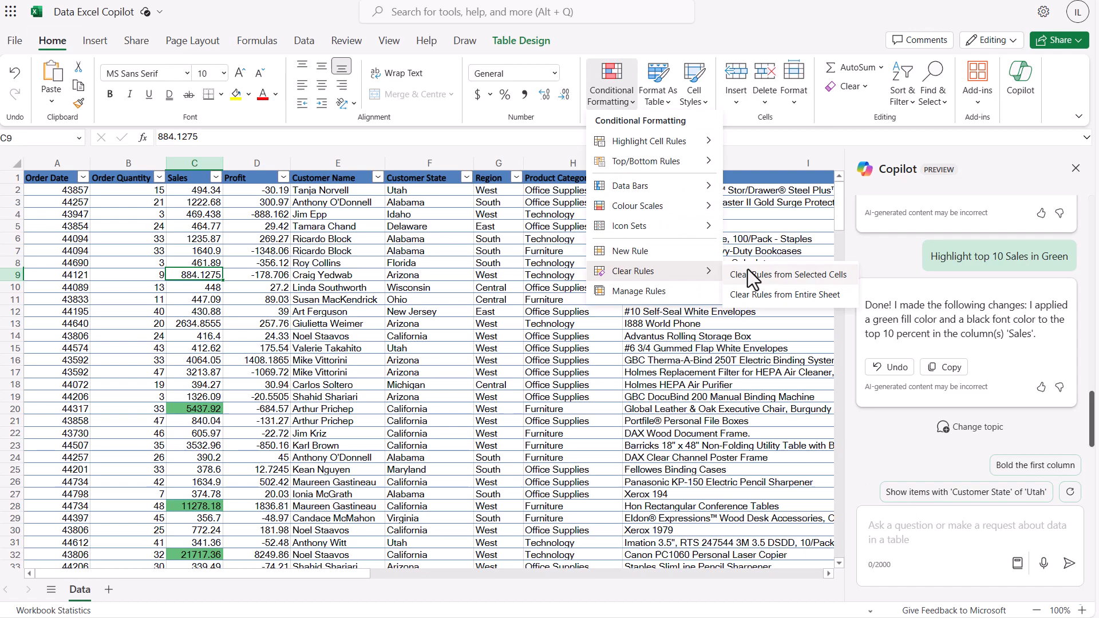
click(772, 291)
- Ask Copilot to "Highlight Sales that make up the top 20 percent in green"
click(906, 532)
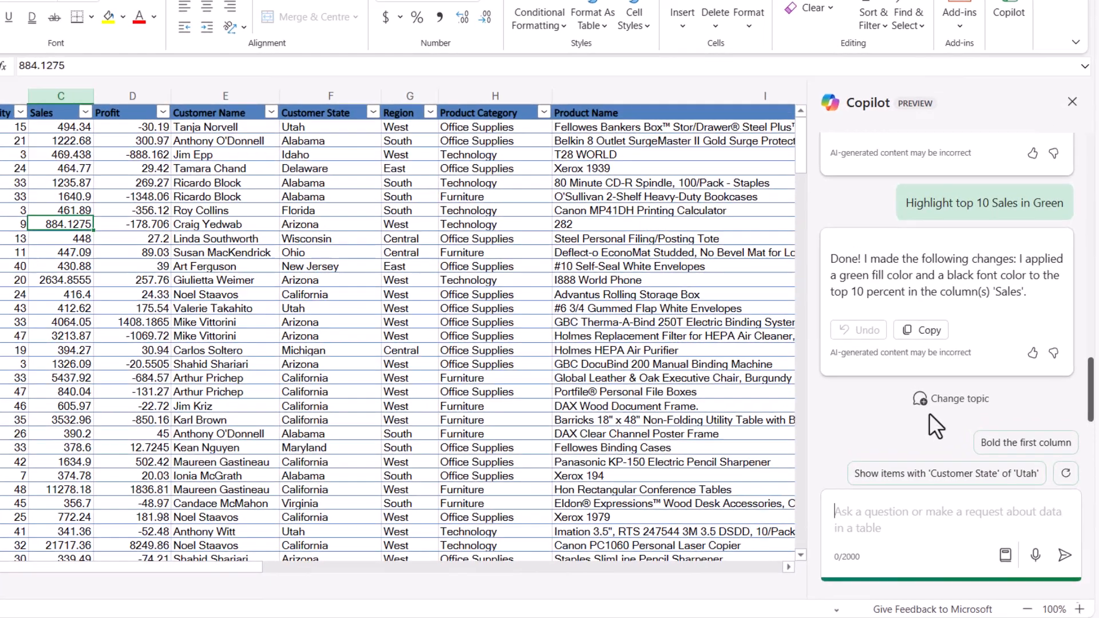
text(Highlight )
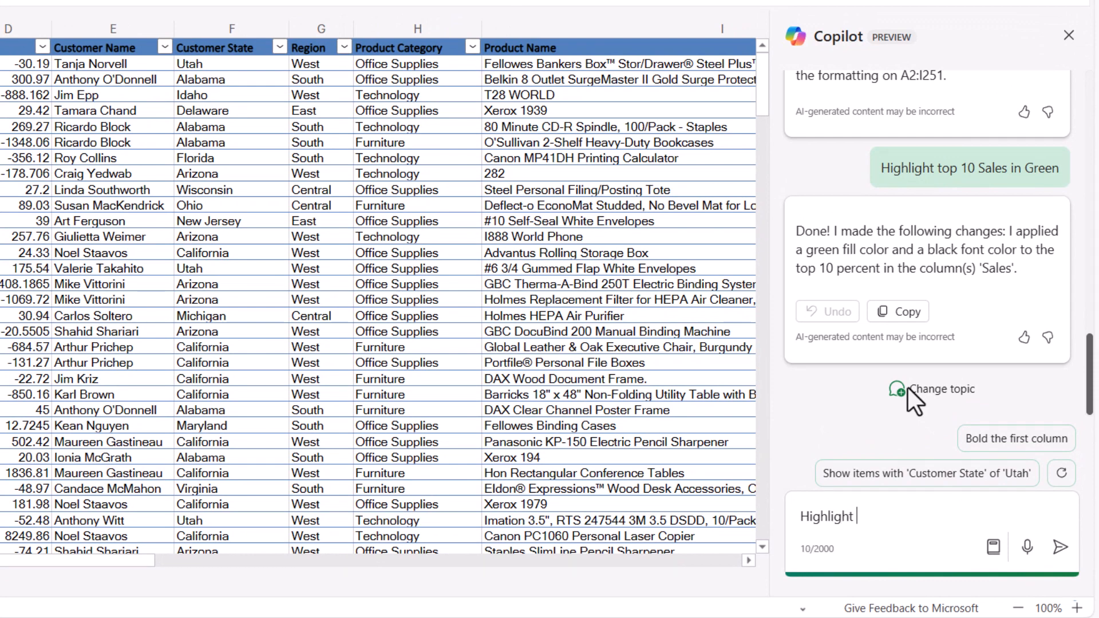
text(Sales that make )
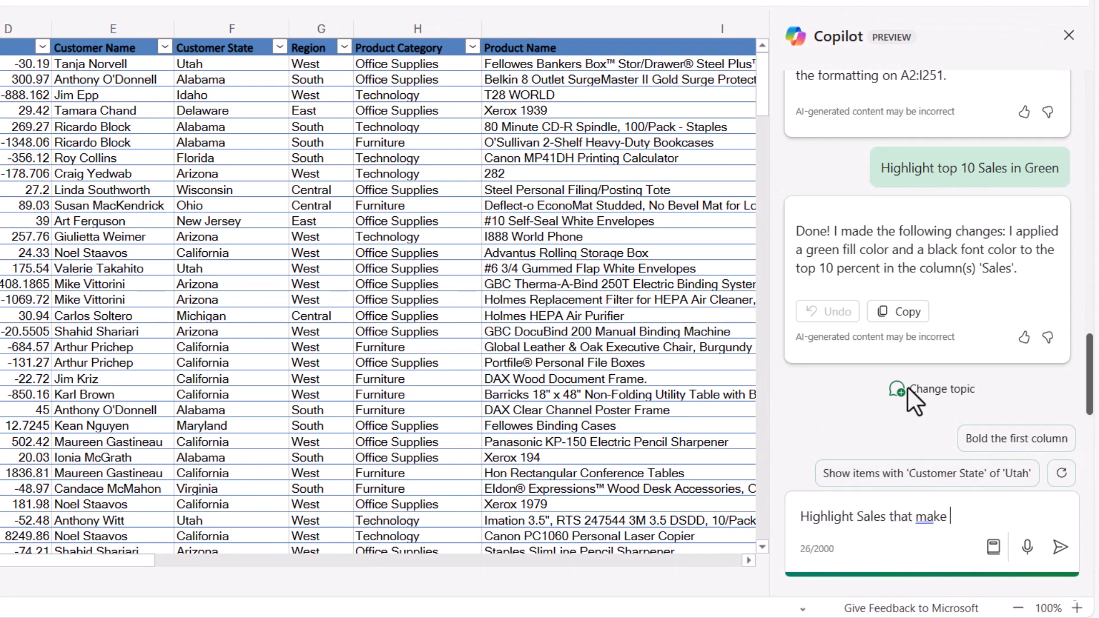
text(up the top )
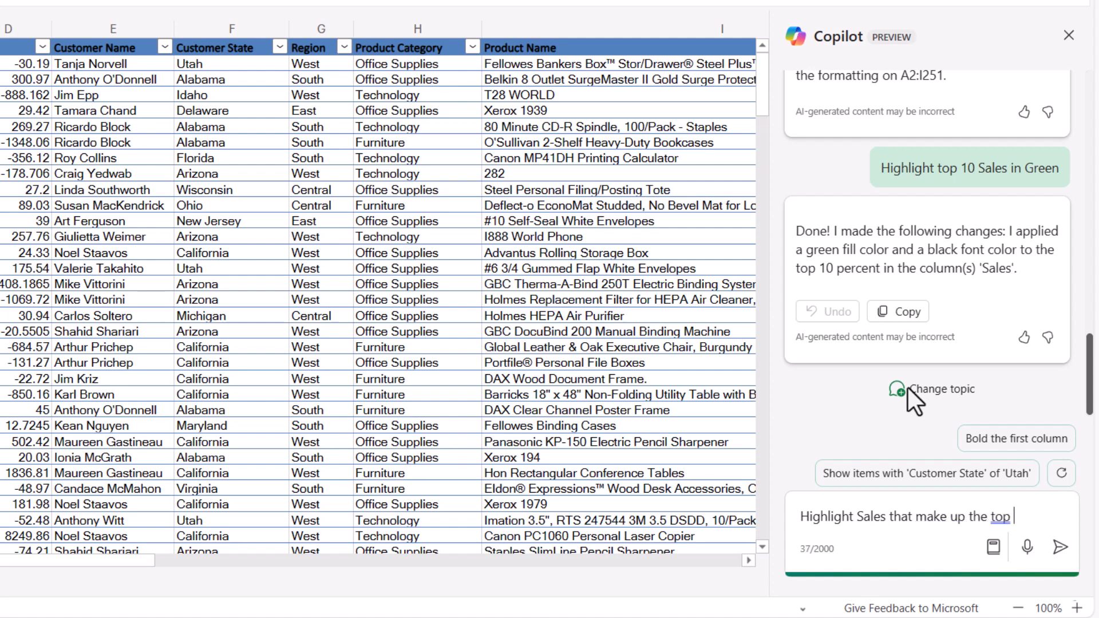
text(20 percent in )
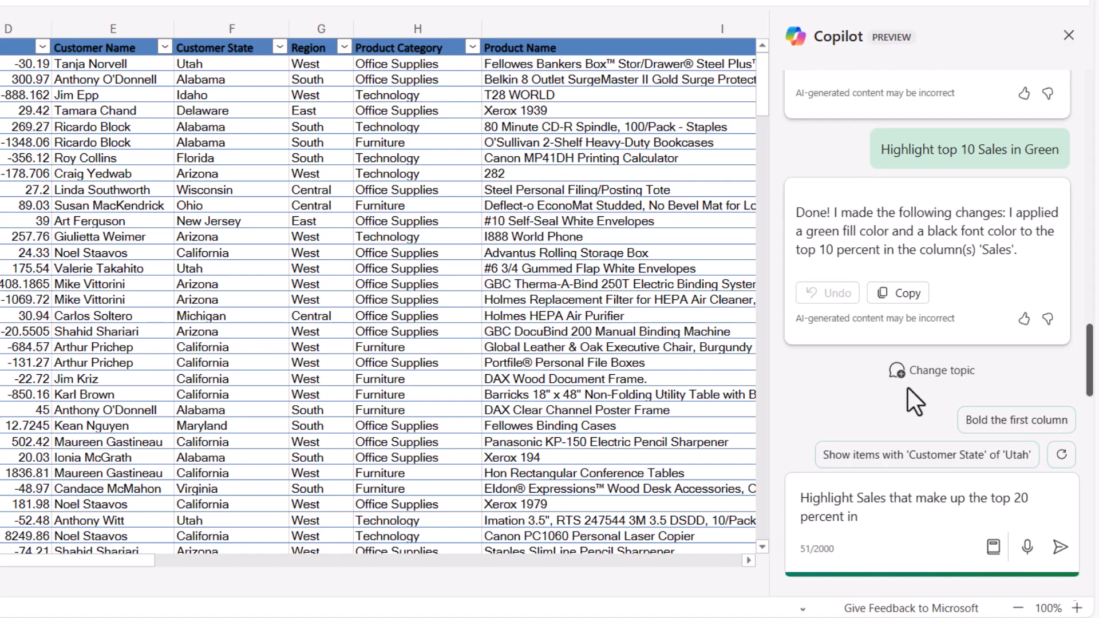
text(green)
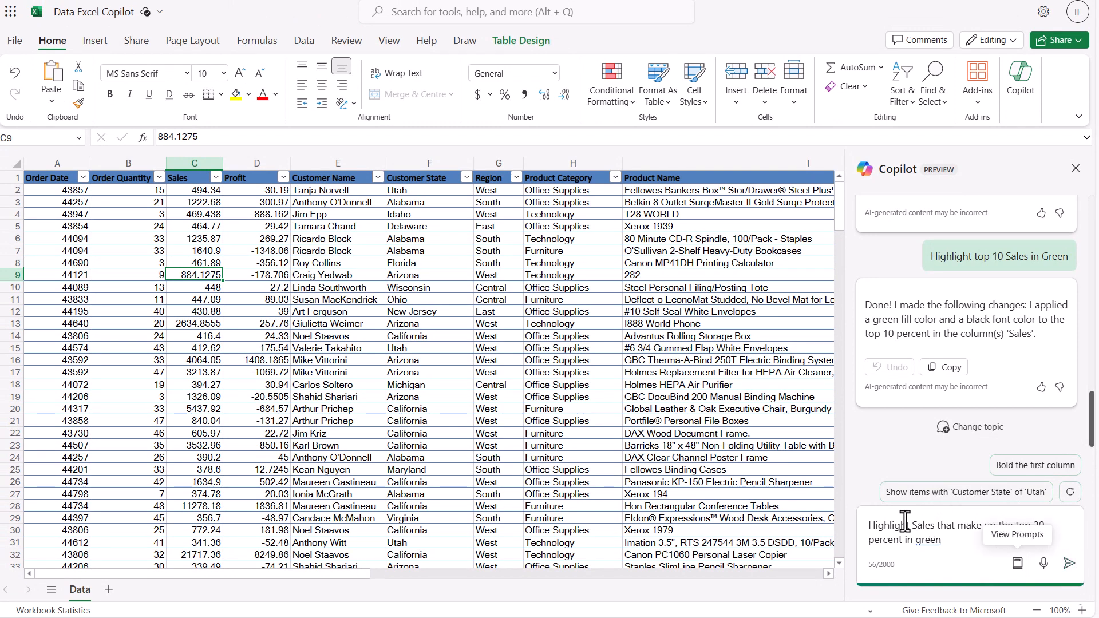
click(1069, 563)
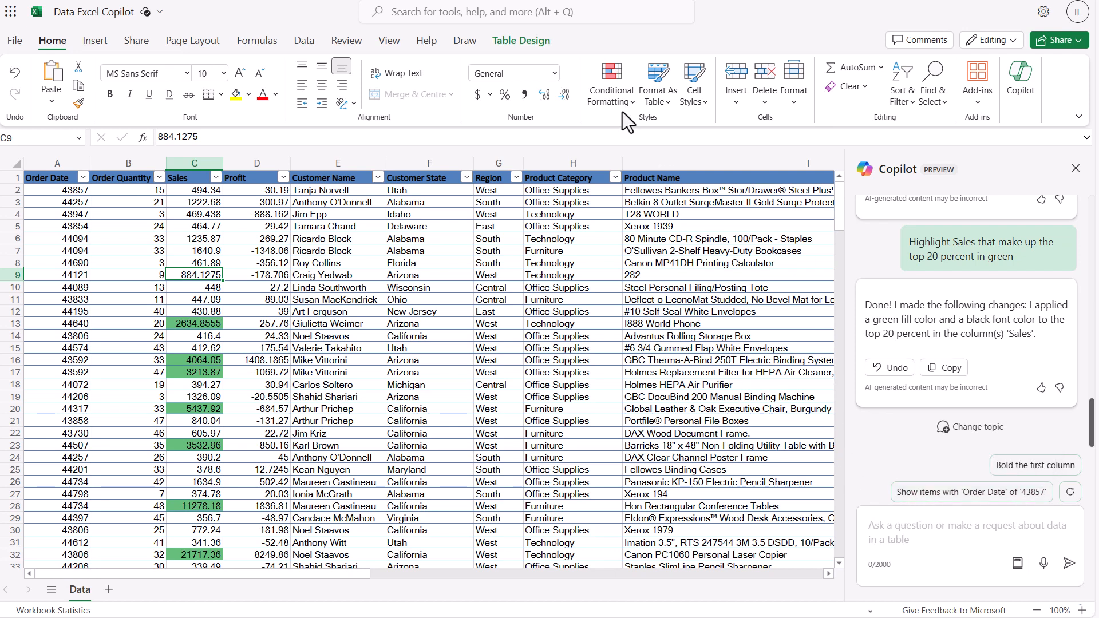
- Clear the conditional formatting rules from the entire sheet to remove the top 20 percent highlighting
click(630, 98)
mouse_move(630, 211)
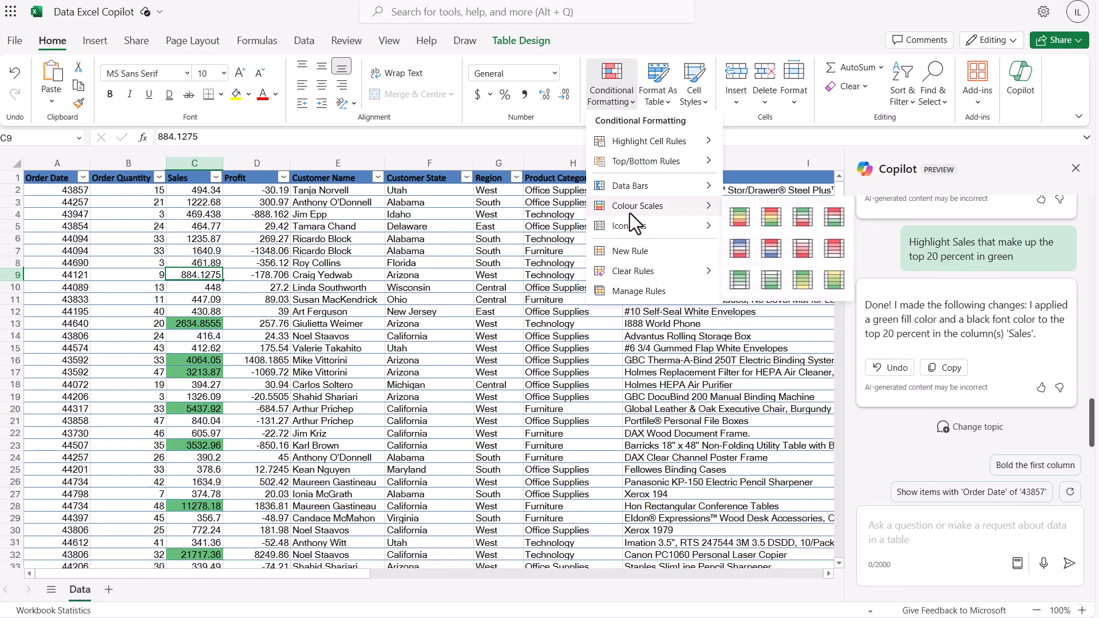
mouse_move(636, 276)
click(761, 289)
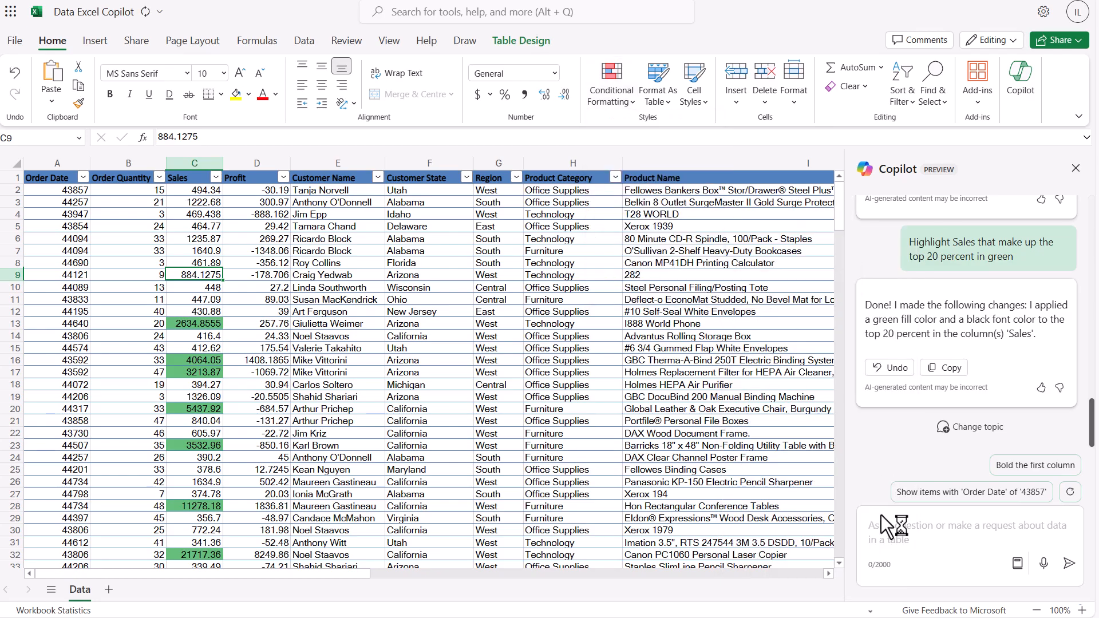
- Ask Copilot to "Highlight all above average values for Sales"
click(907, 530)
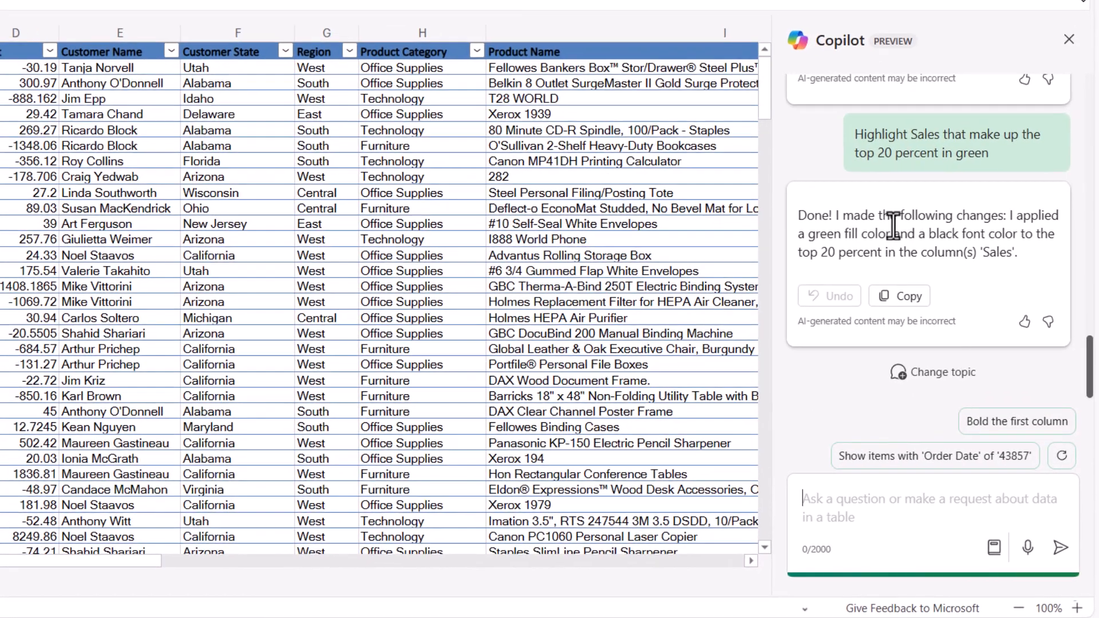
text(Highlig)
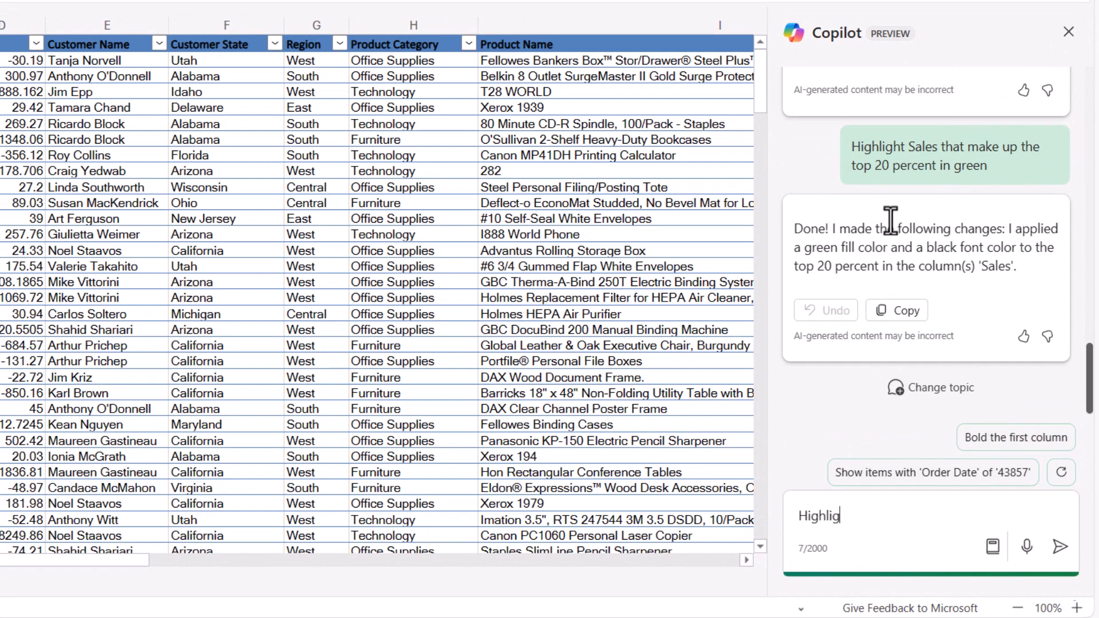
text(ht all above average )
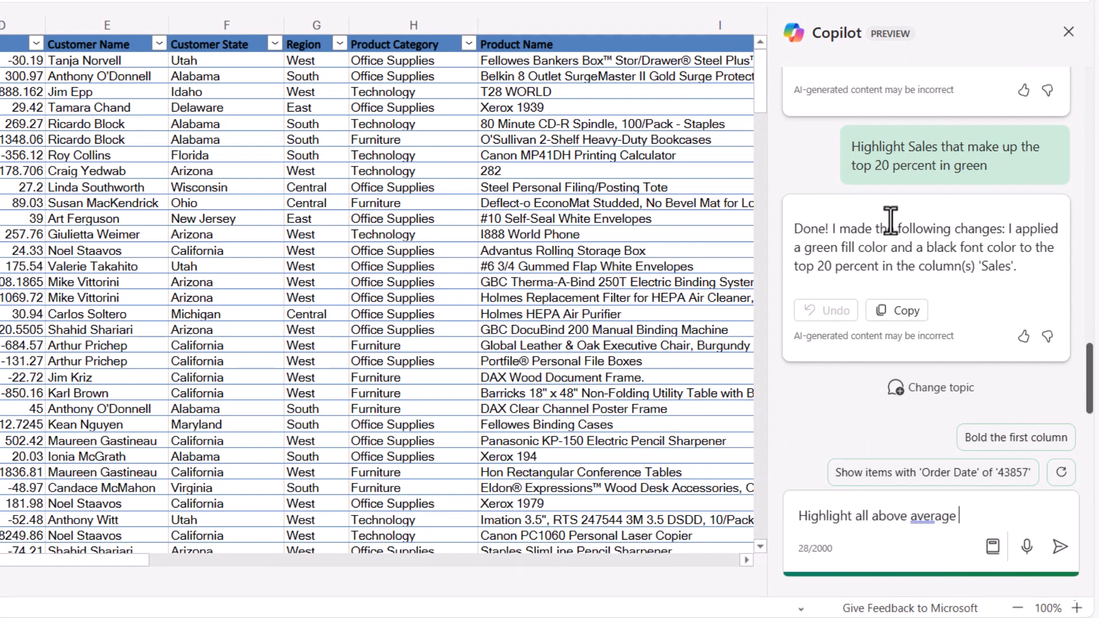
text(values for Sales)
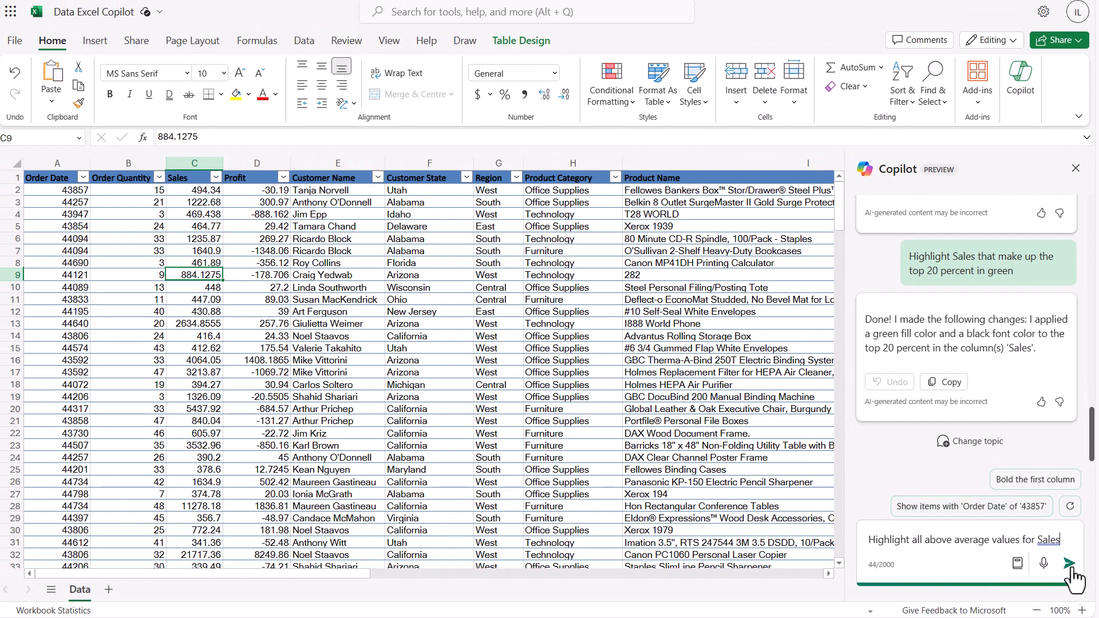
click(1069, 567)
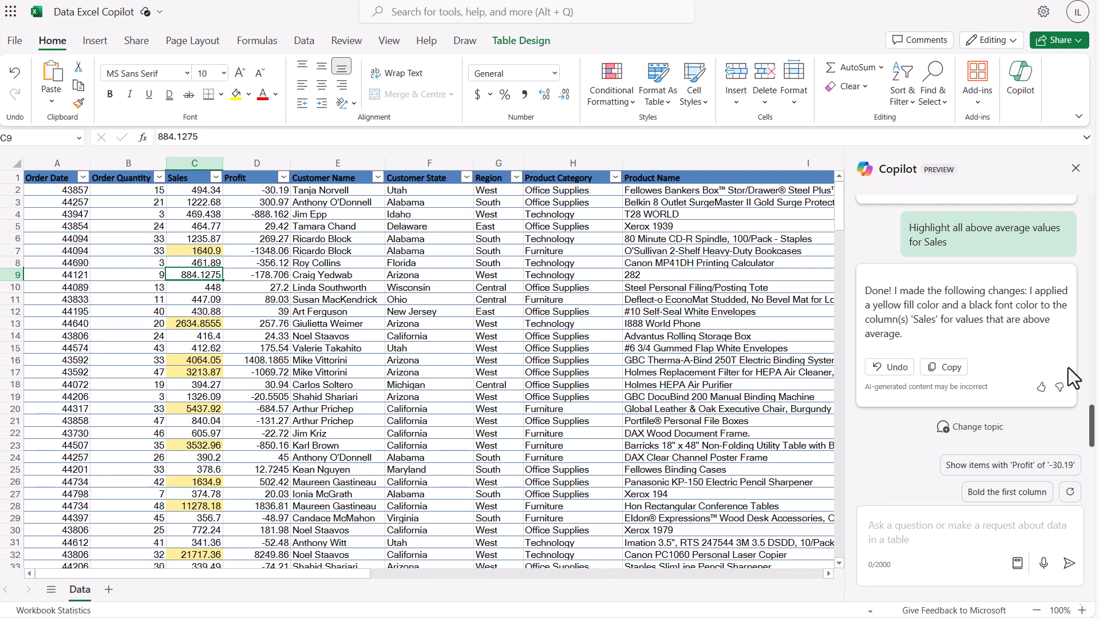
- Clear the conditional formatting rules from the entire sheet to remove the above-average Sales highlighting
click(611, 91)
mouse_move(658, 273)
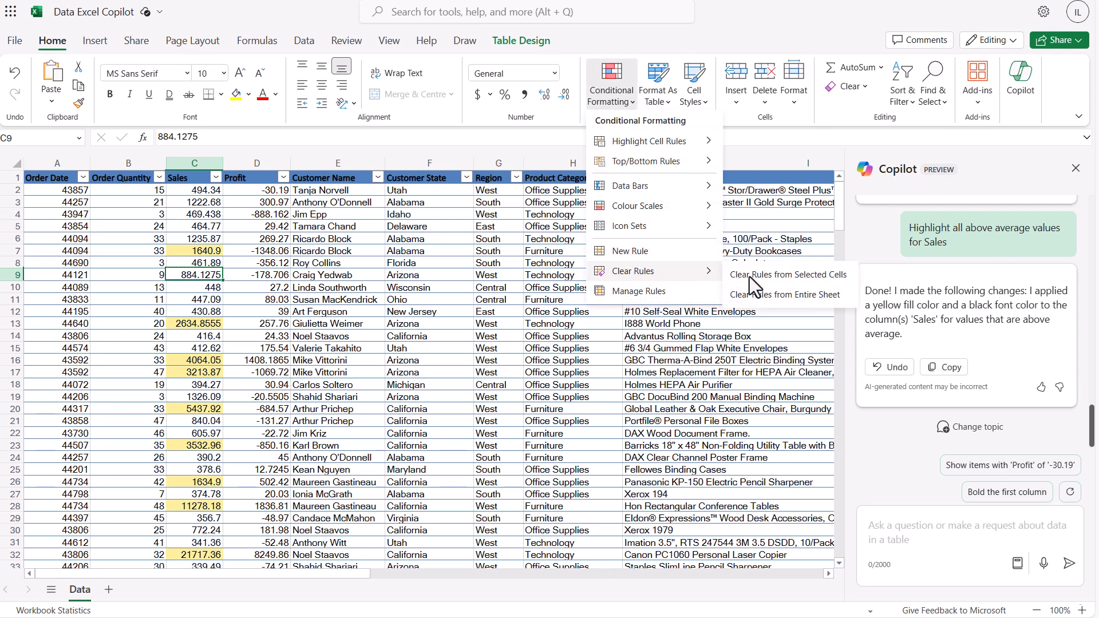
click(776, 293)
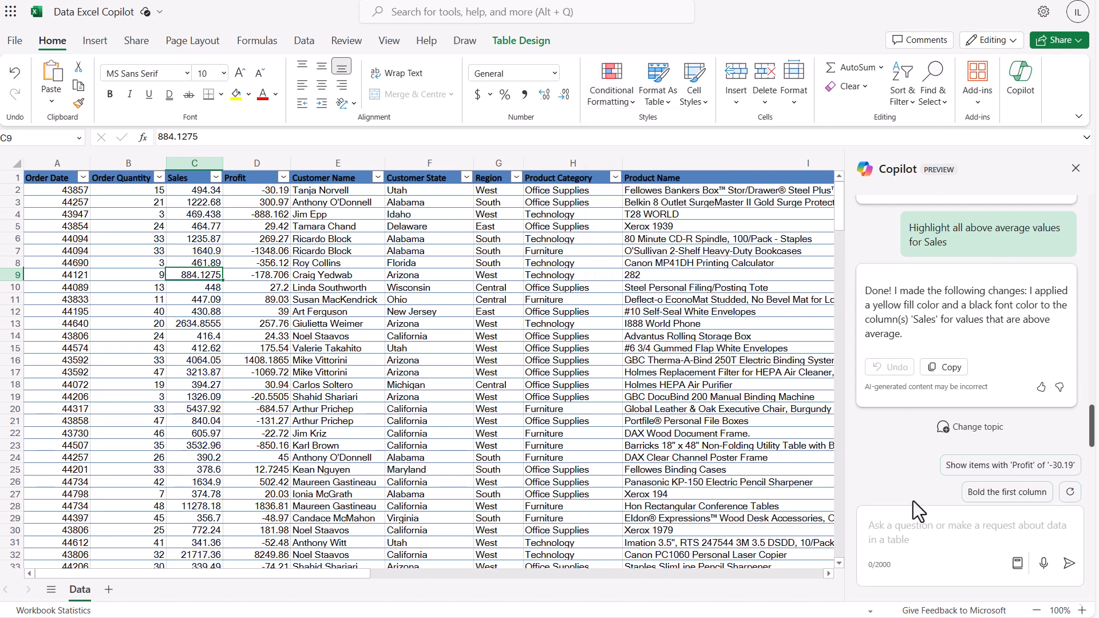
- Ask Copilot to "Highlight Sales with a Data Bar" and review the bars down the Sales column
click(921, 527)
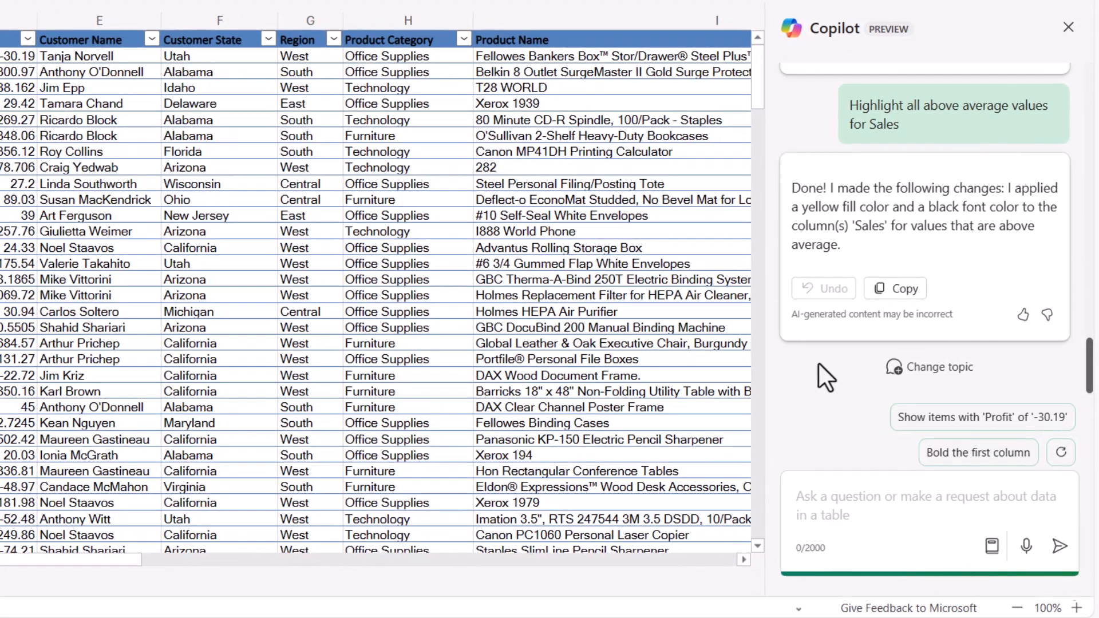
text(Highlight )
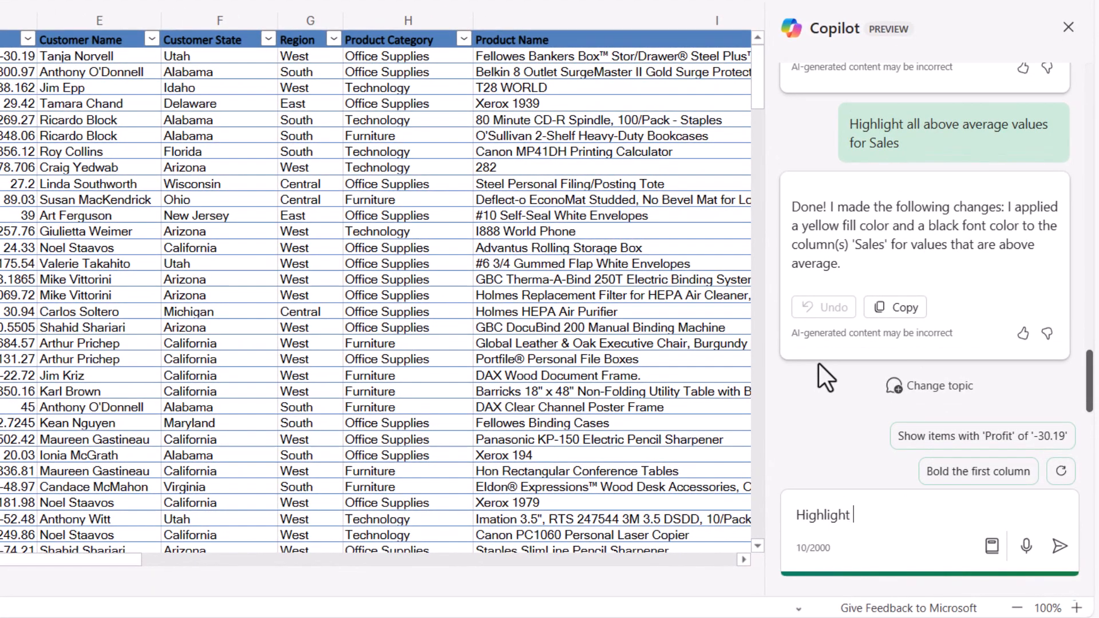
text(Sales with a Data Bar)
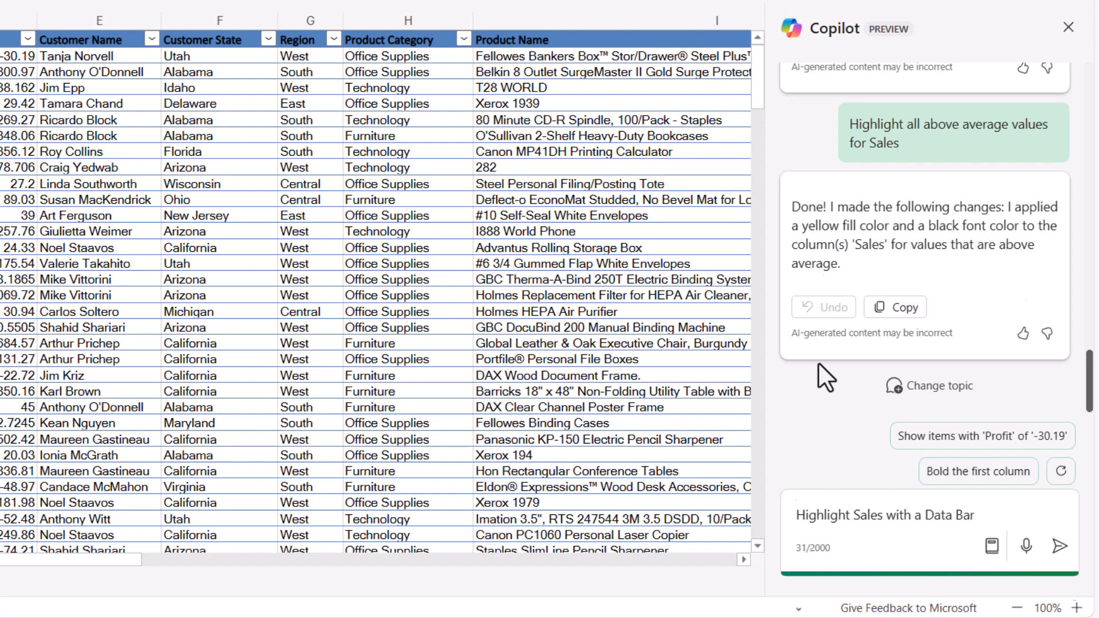
key(Return)
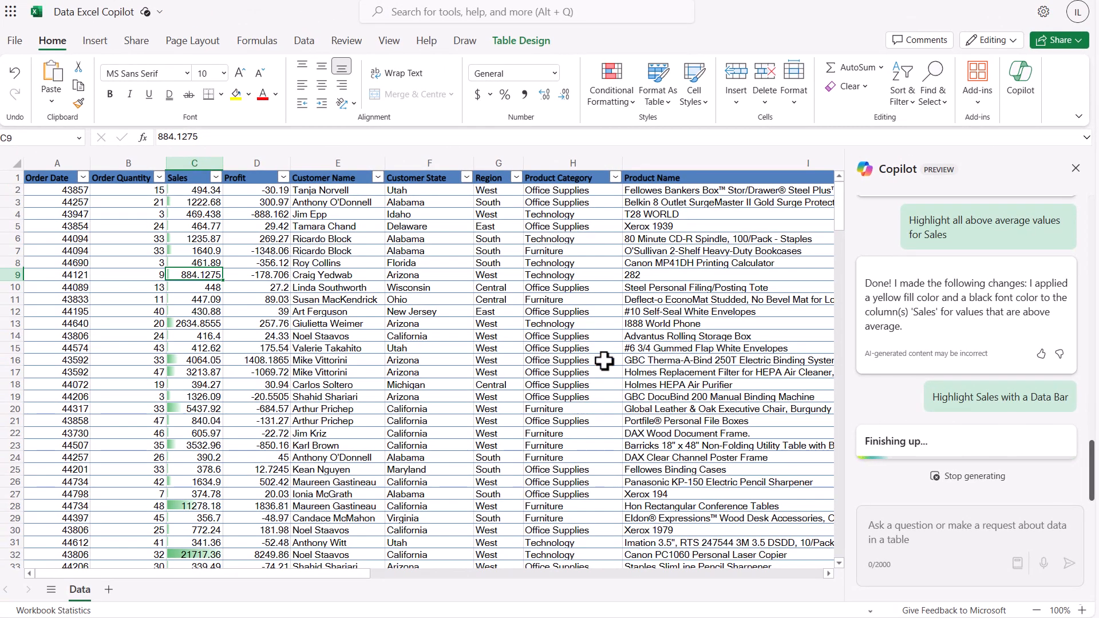
scroll(189, 377, down, 2)
scroll(189, 378, down, 2)
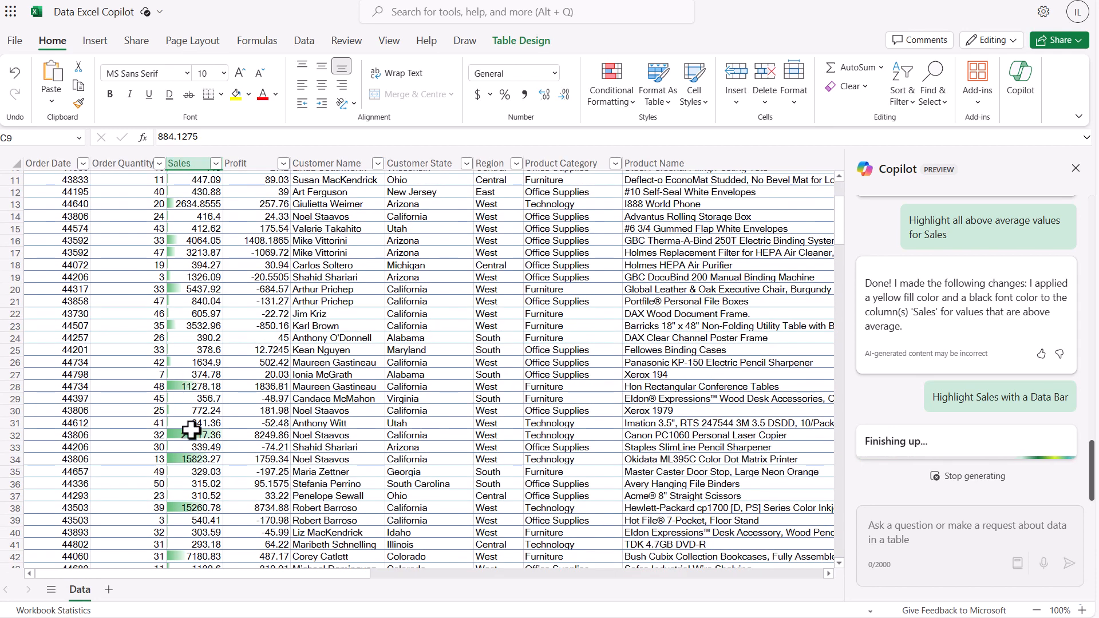
scroll(191, 431, up, 1)
scroll(191, 430, up, 3)
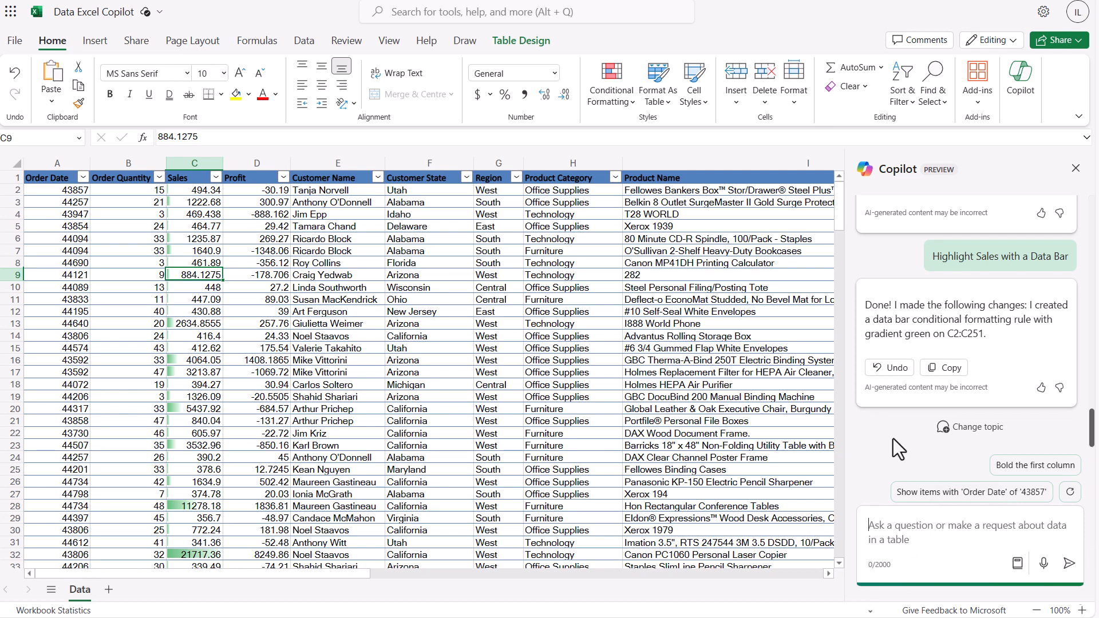
- Ask Copilot to "Highlight Sales with a solid blue data bar"
text(Highlight)
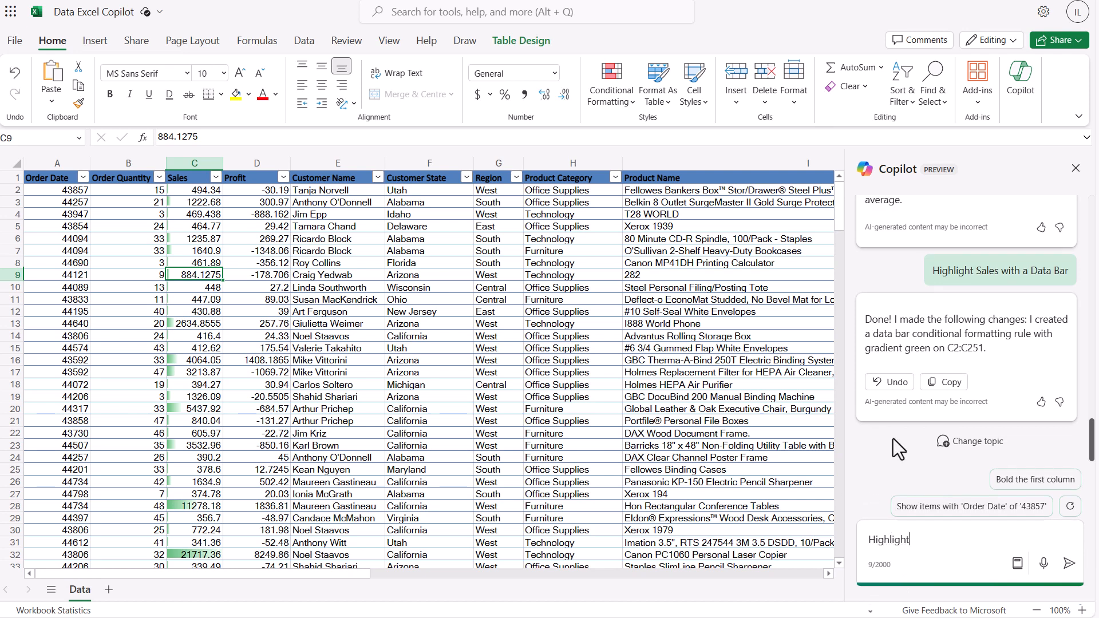
text( Sales with a solid blue d)
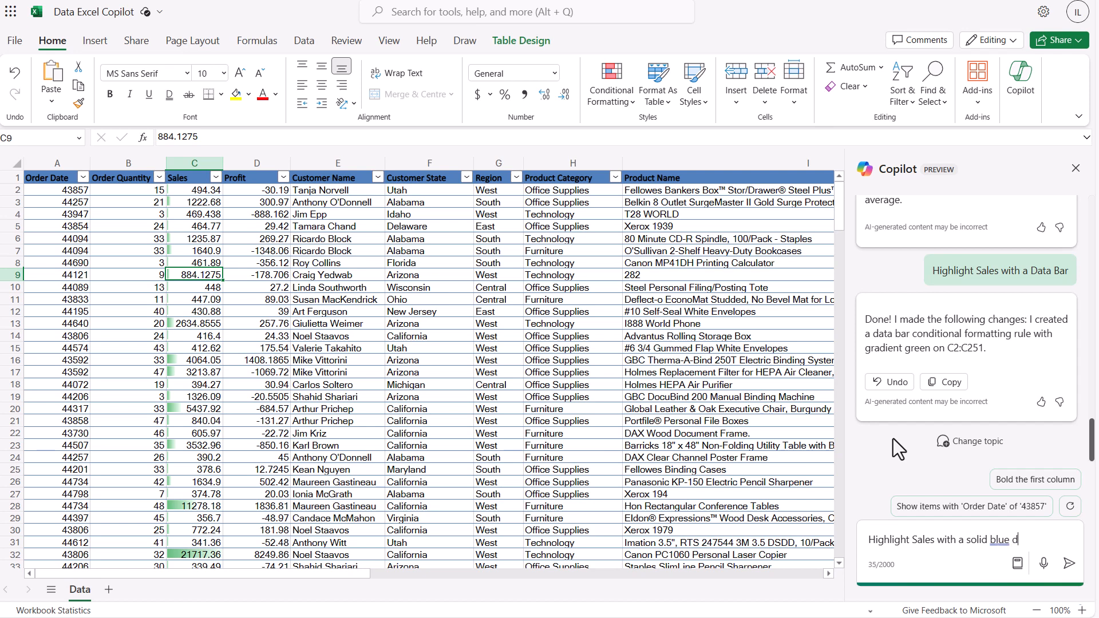
text(ata bar)
click(1069, 563)
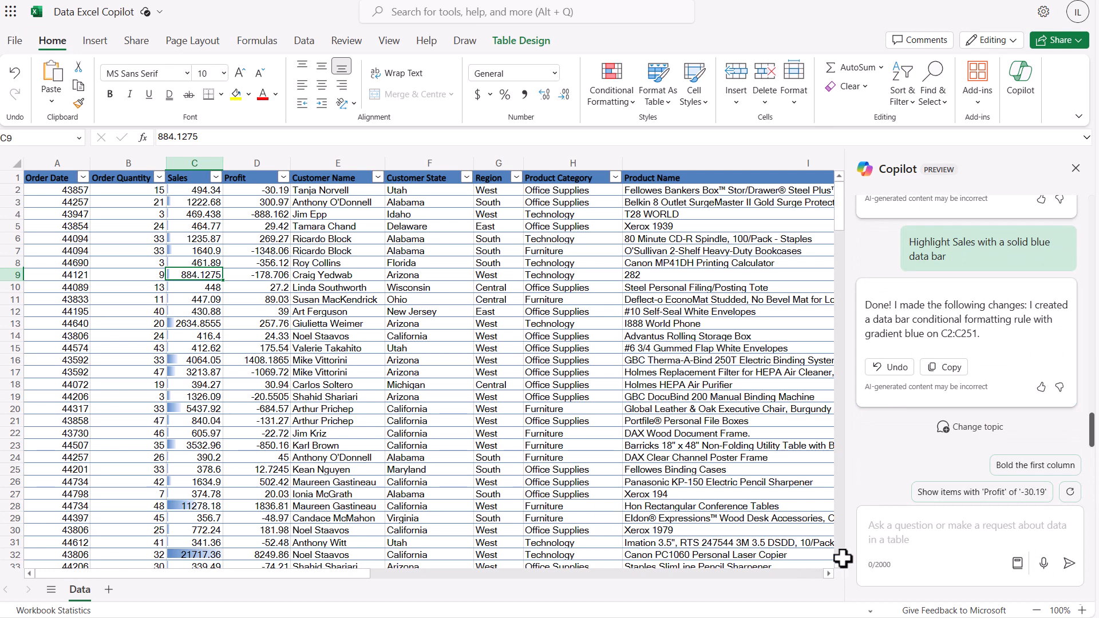
- Ask Copilot to "Highlight Order Quantity with a color scale using blue for highest value and yellow for lowest"
click(886, 534)
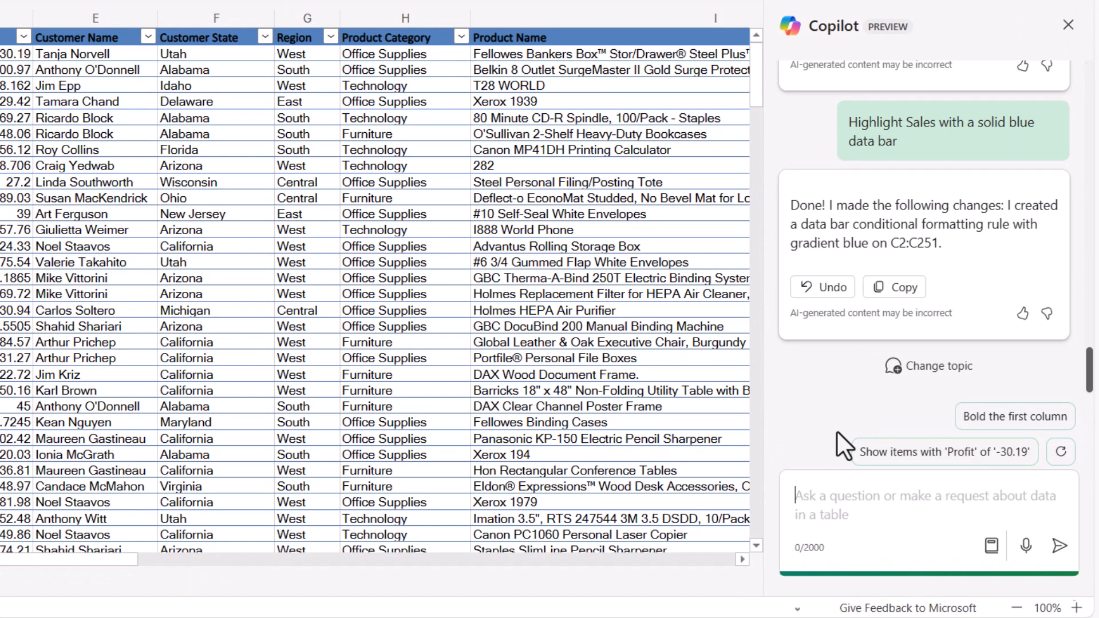
text(Highlight)
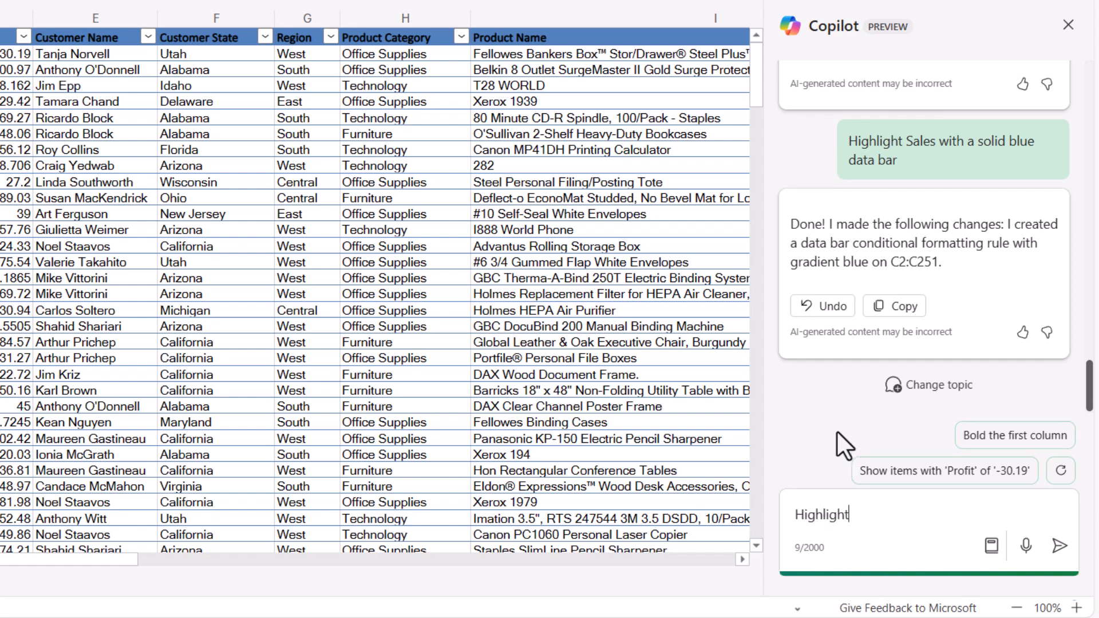
text( Order Quantity with a )
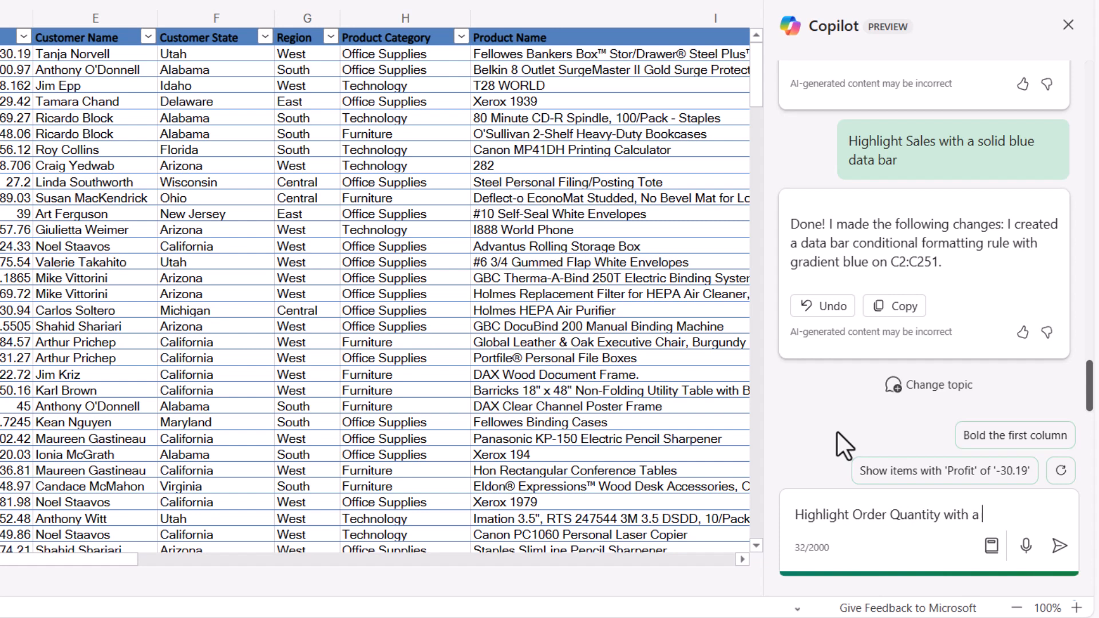
text(color scale)
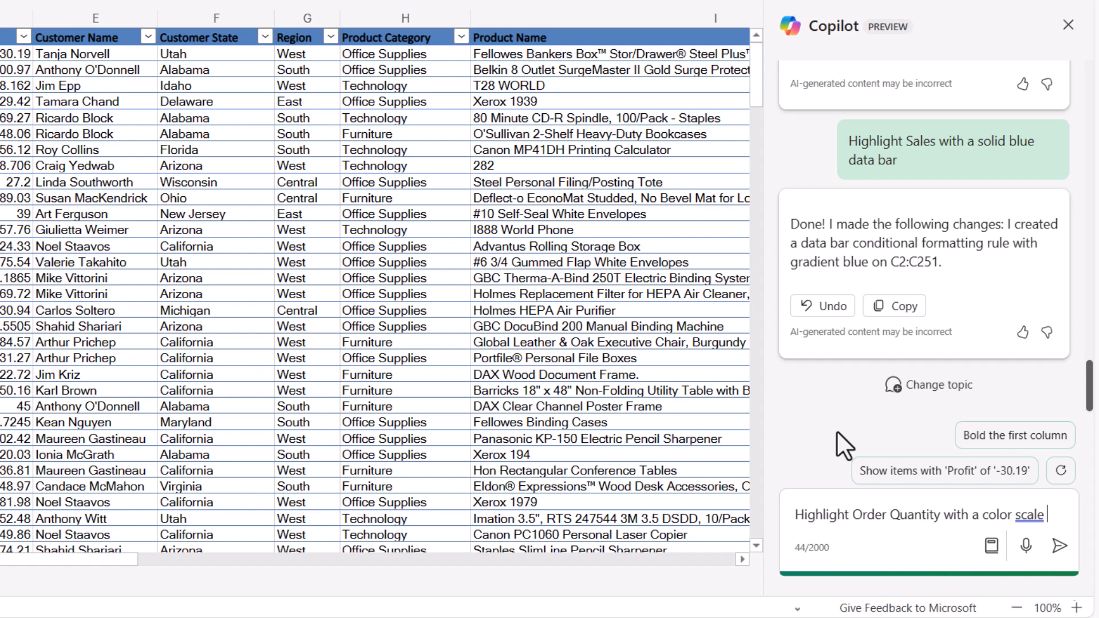
text(usi)
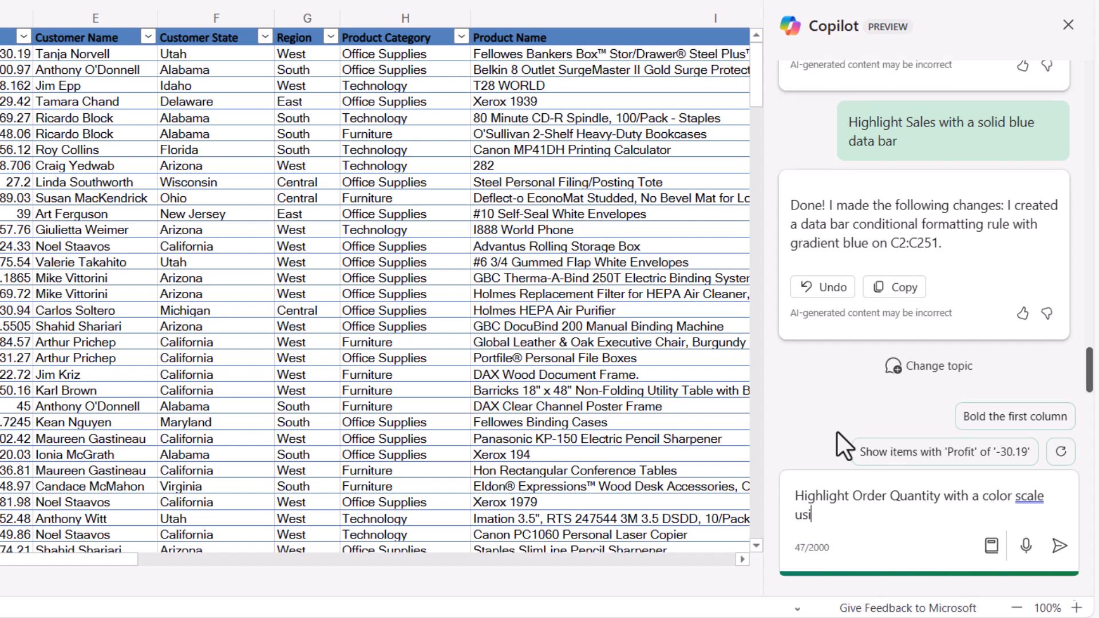
text(ng blue fo)
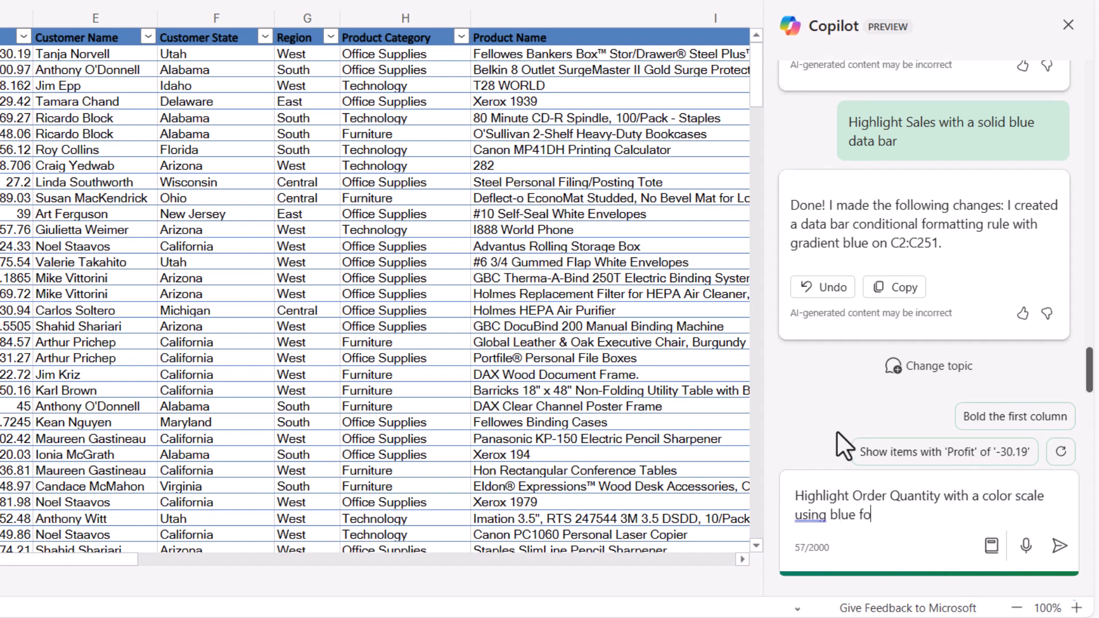
text(r highest )
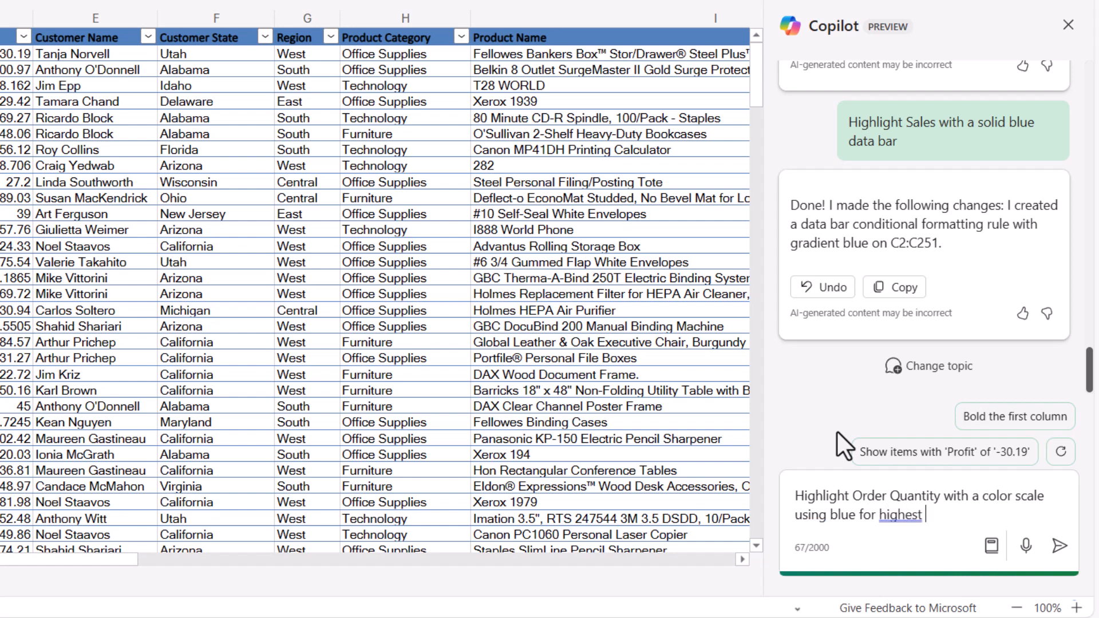
text(value and y)
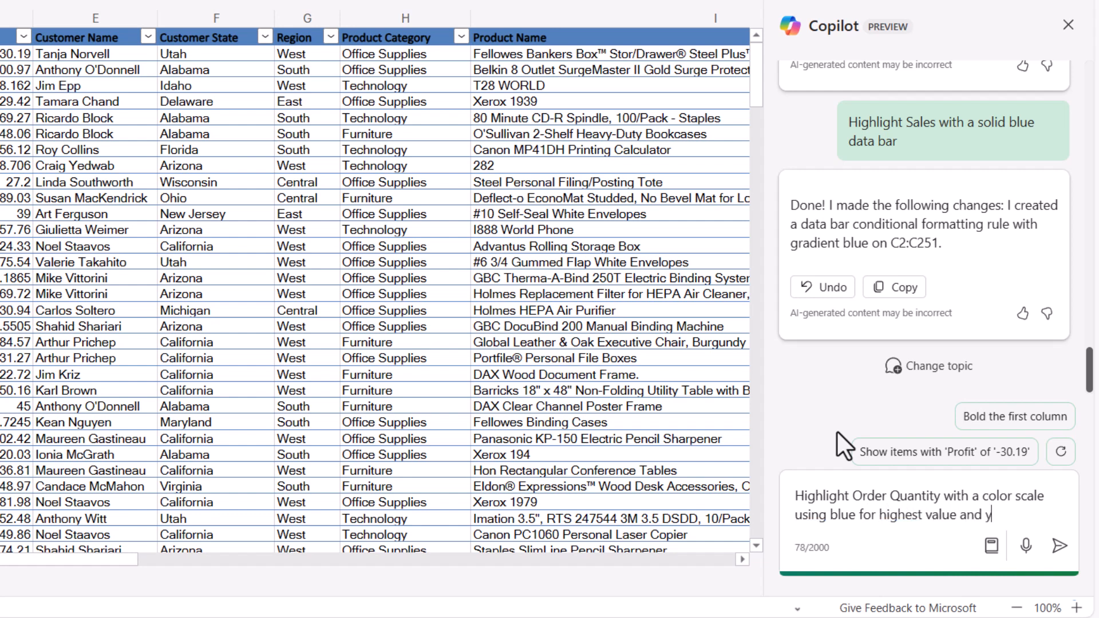
text(ellow for lowest)
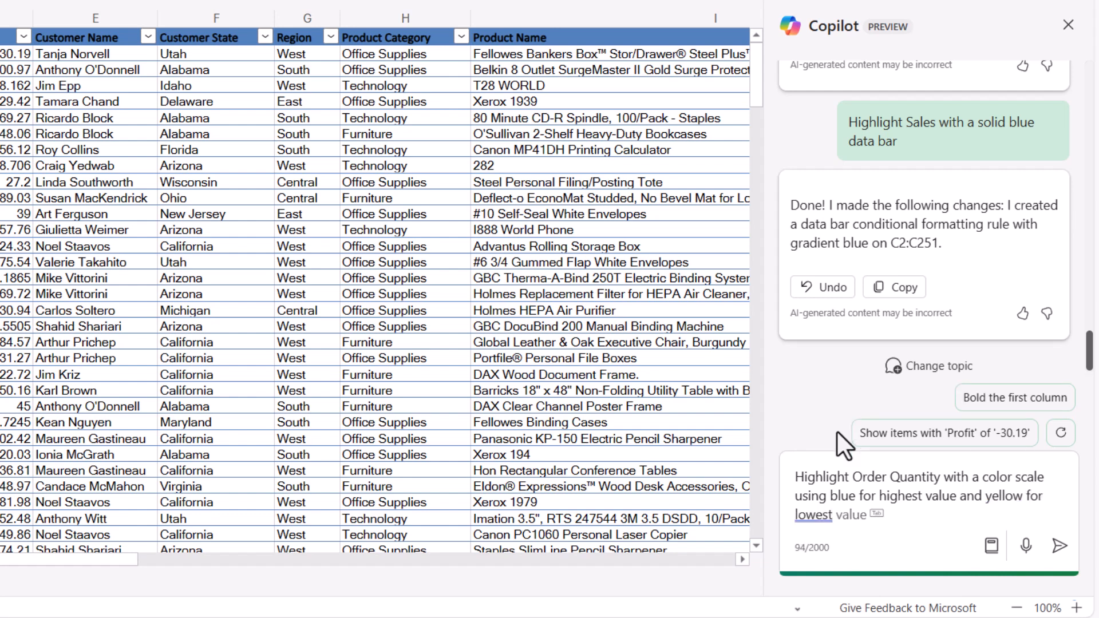
click(1059, 546)
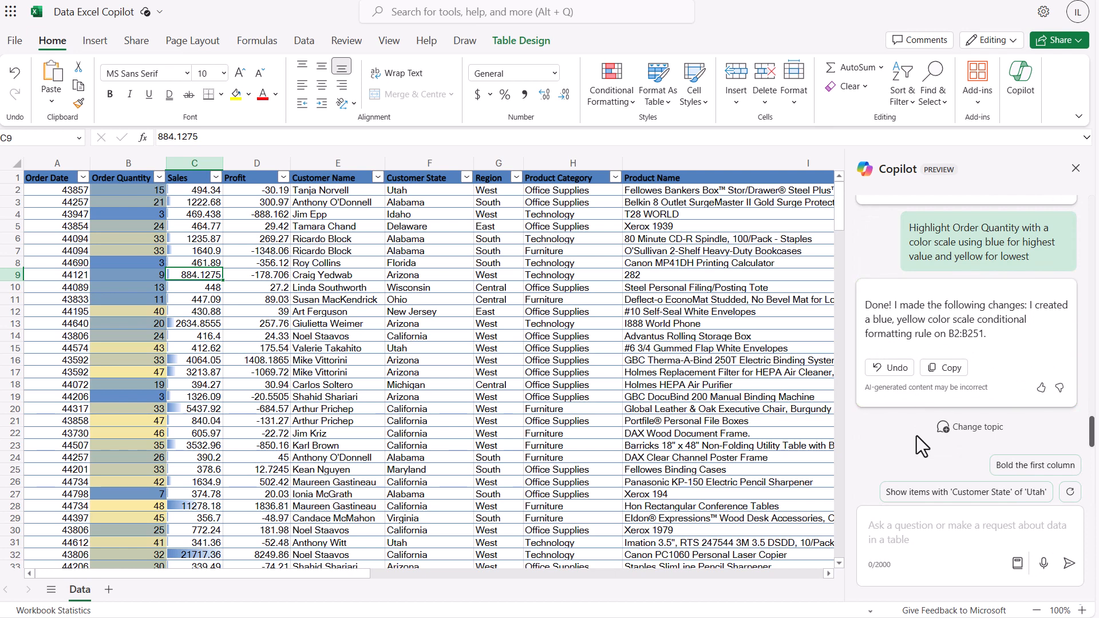
- Look through the available conditional formatting icon sets, including the 3 Traffic Lights (Unrimmed) set, without applying one
click(623, 103)
mouse_move(639, 233)
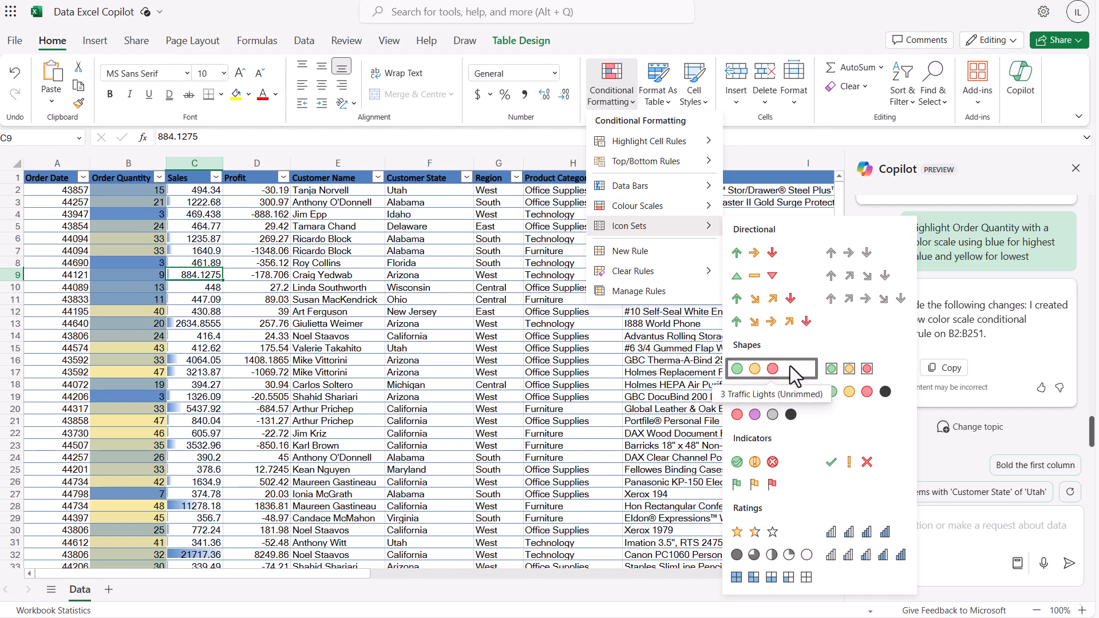
click(950, 528)
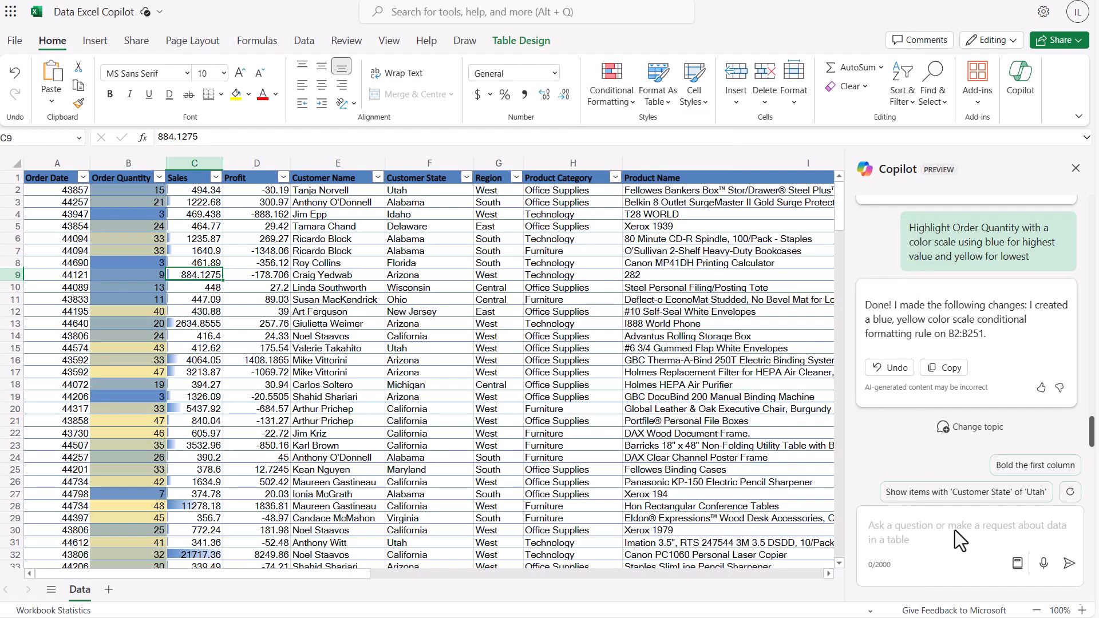
- Ask Copilot to "Highlight Profit using 3 traffic light icons" and review the icons down the Profit column
click(933, 531)
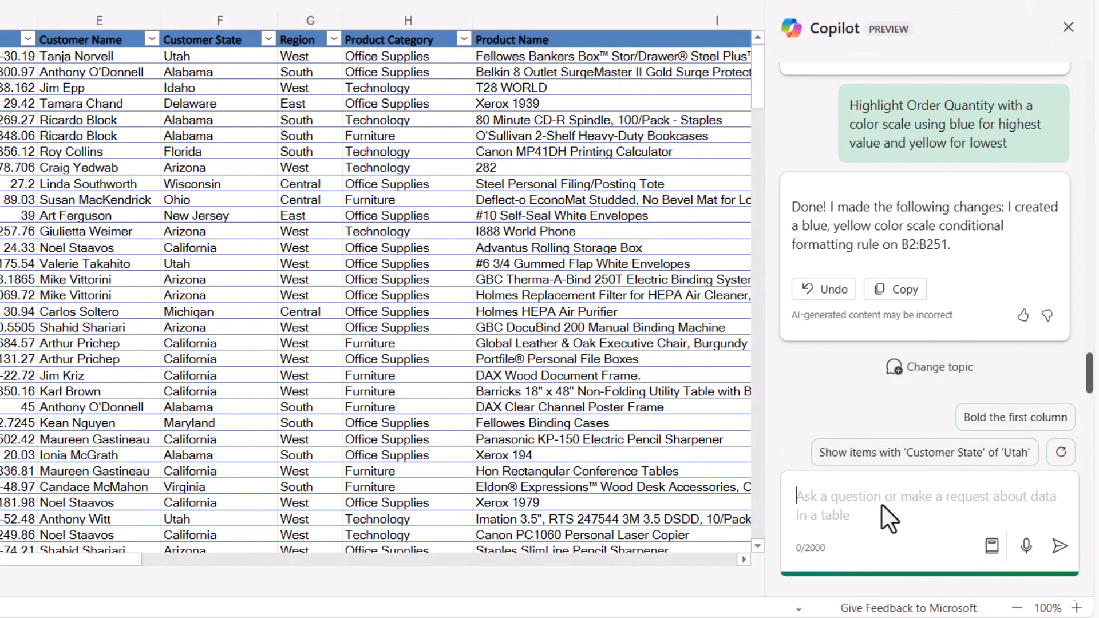
text(Highlight )
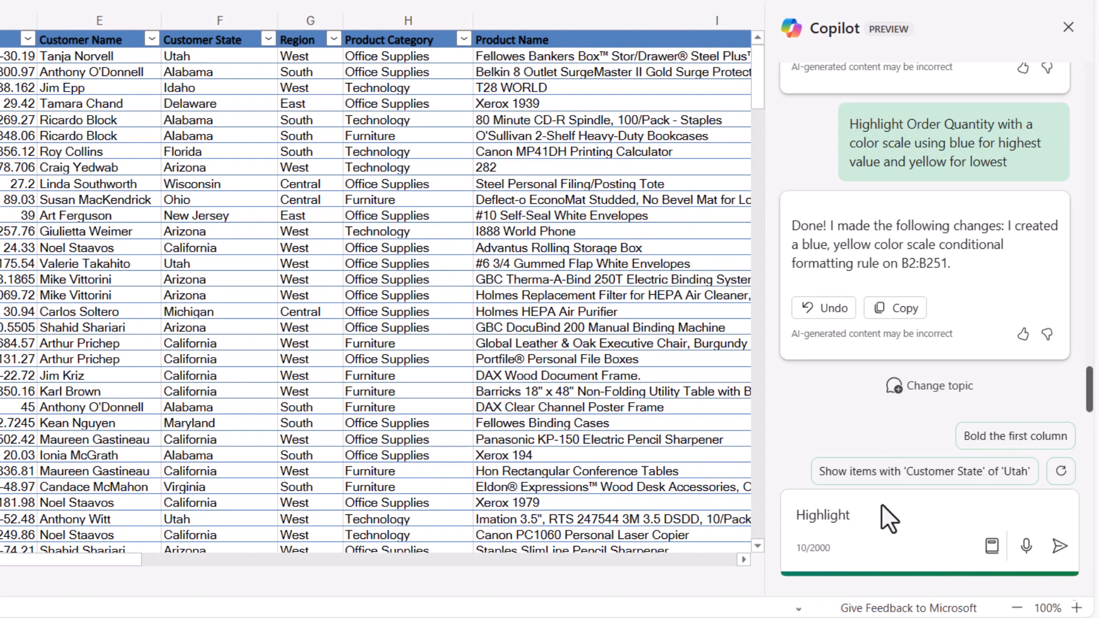
text(Profit using 3 traffic light ico)
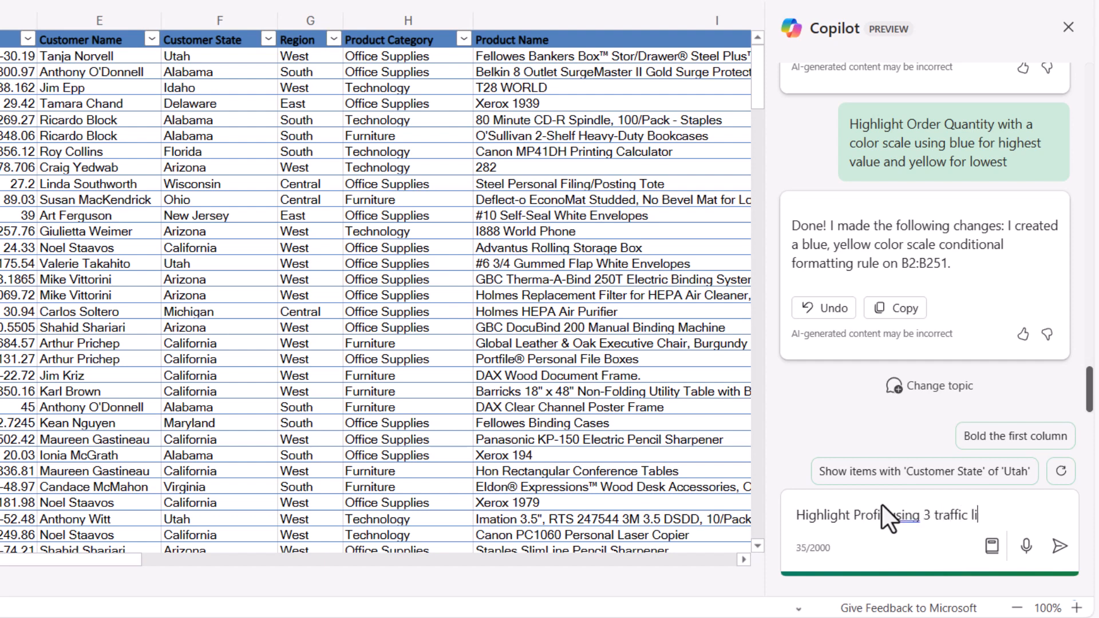
text(ns)
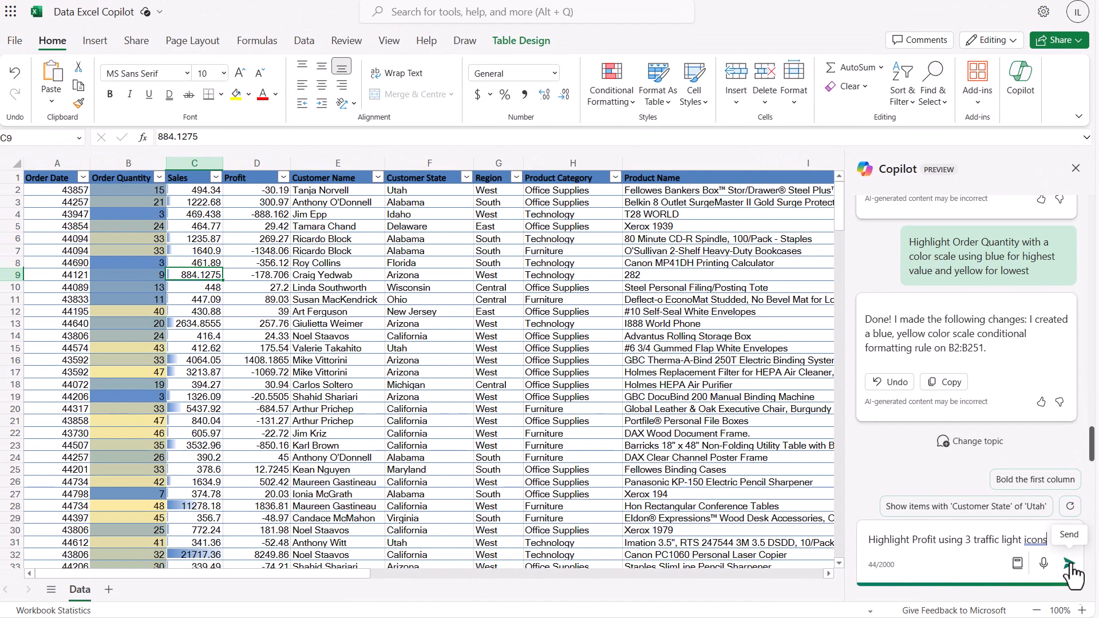
click(1068, 564)
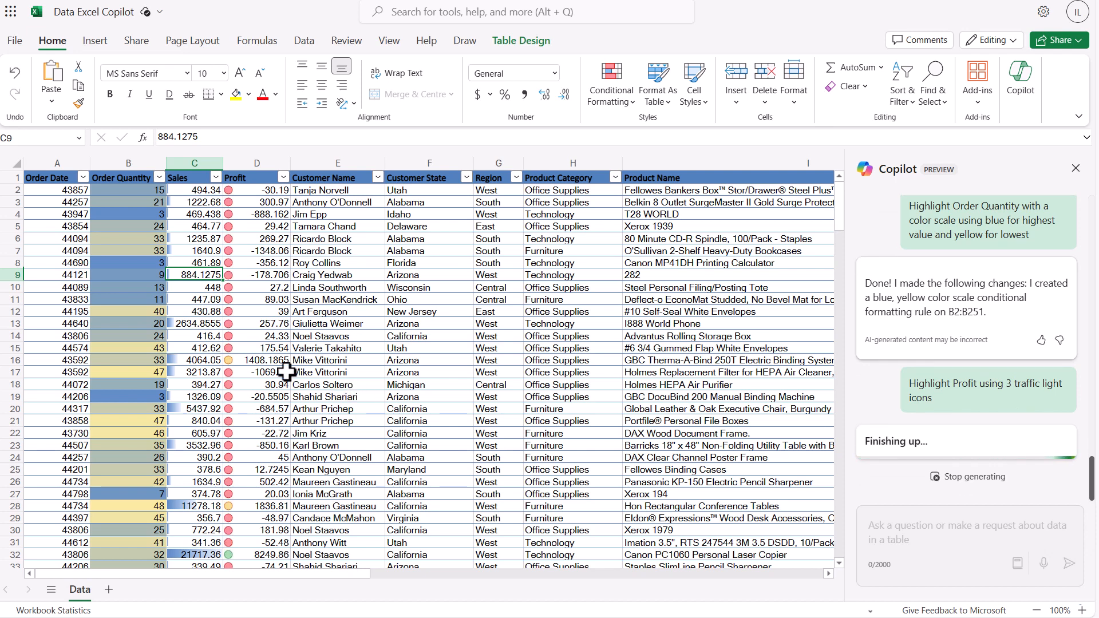
scroll(286, 373, down, 5)
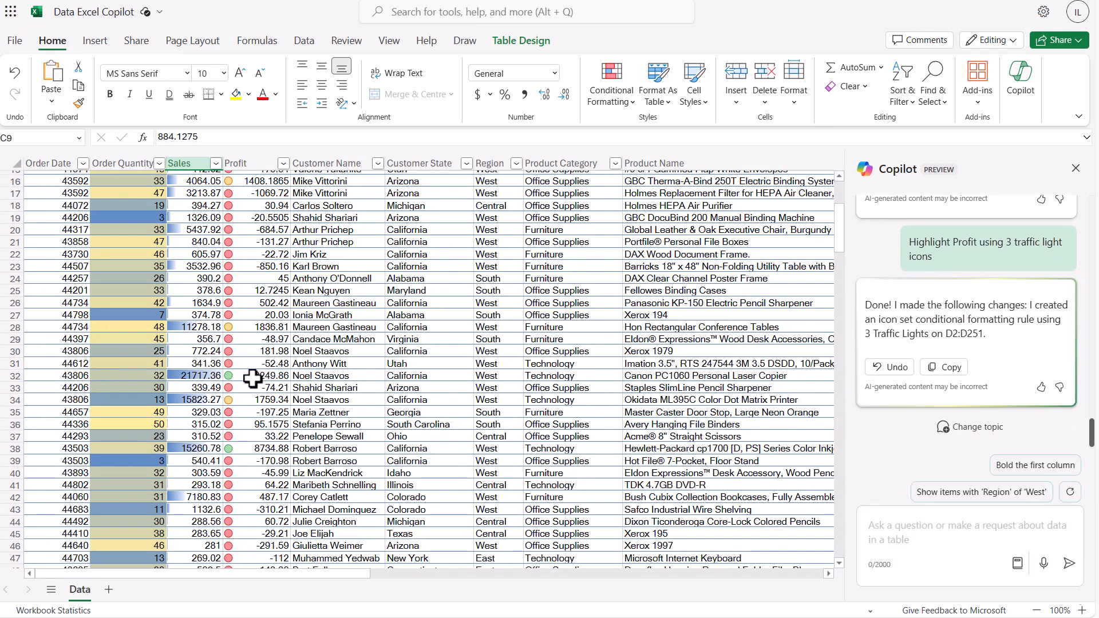
click(265, 376)
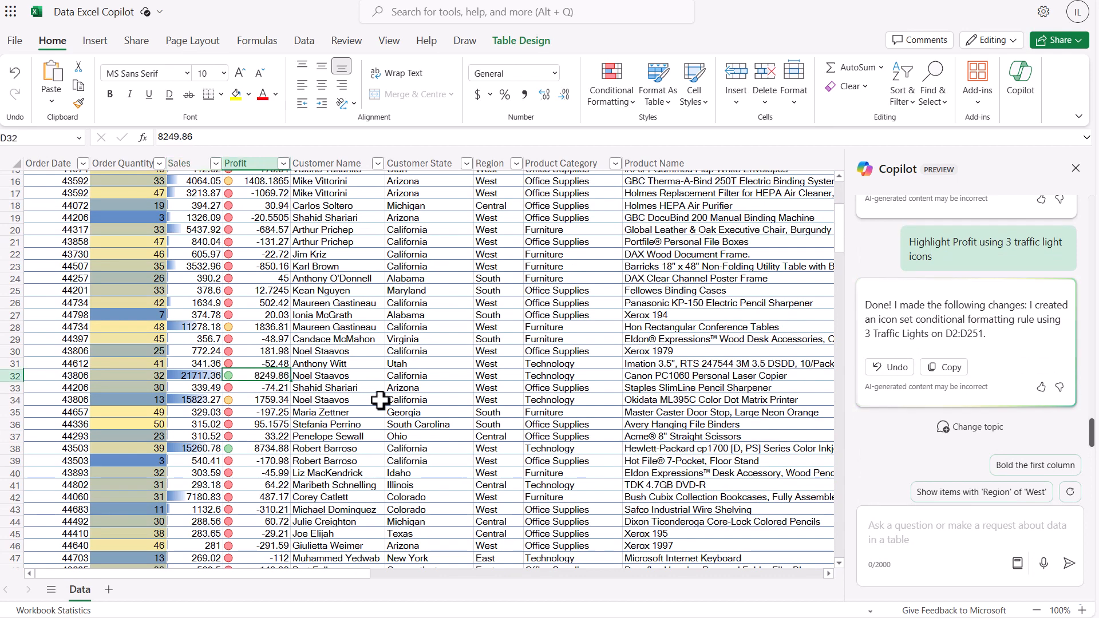
click(272, 339)
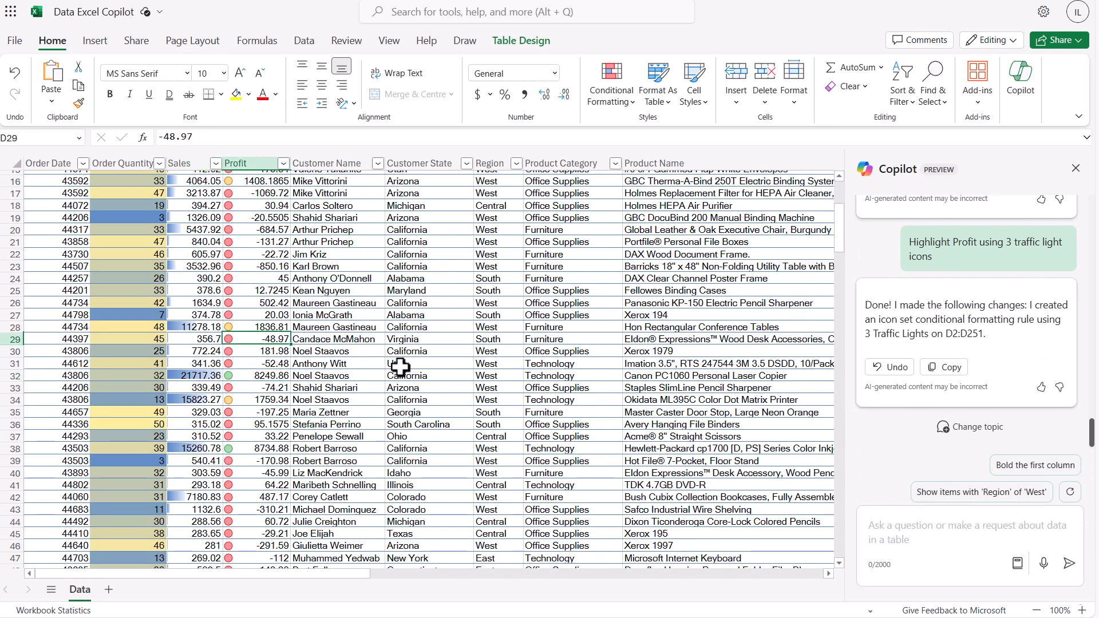
scroll(400, 344, up, 5)
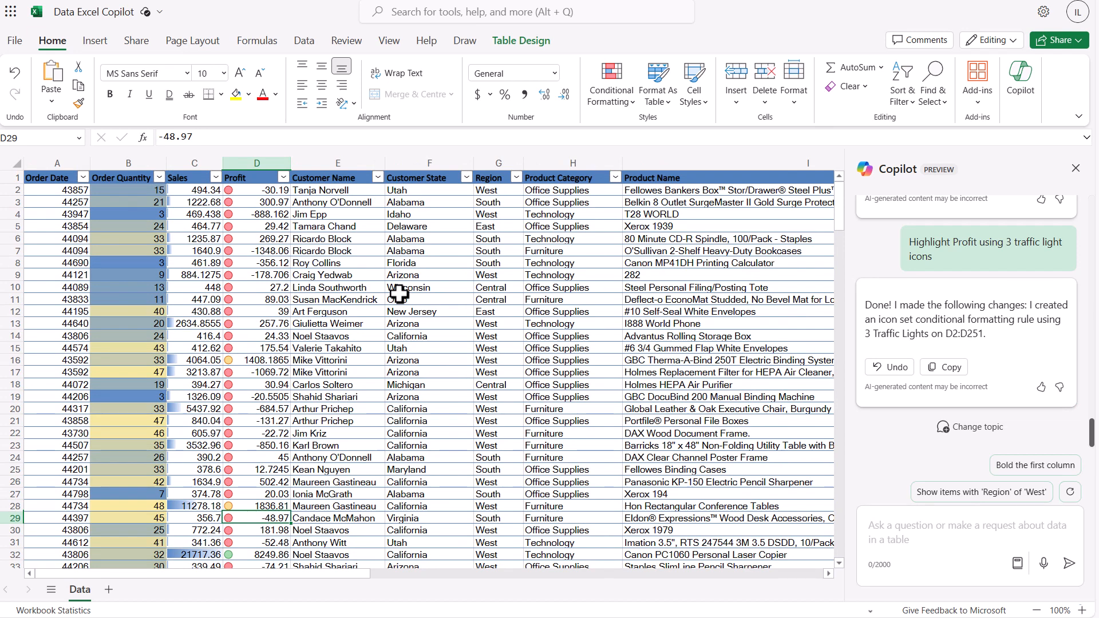